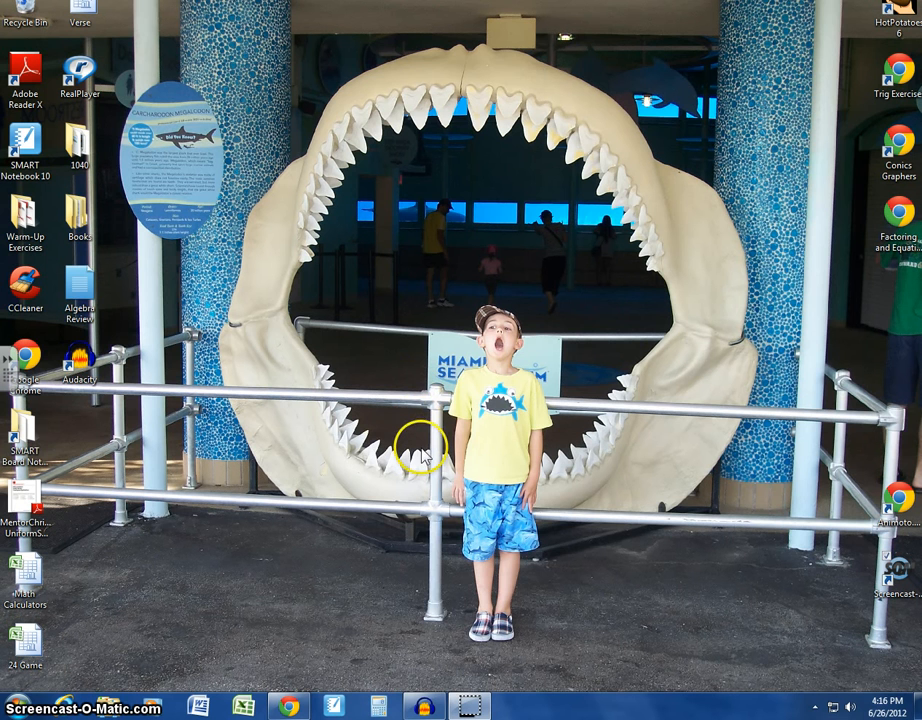
Switch to Audacity and record a voice clip of about 14 seconds, pausing it before stopping.
{"action": "mouse_move", "coordinate": [426, 708]}
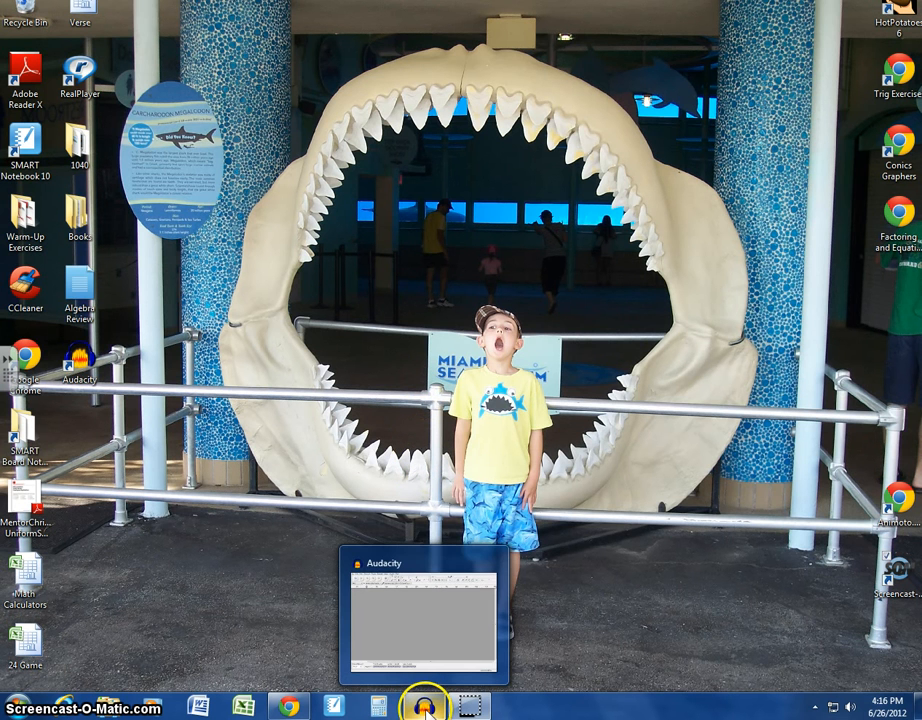
{"action": "left_click", "coordinate": [426, 708]}
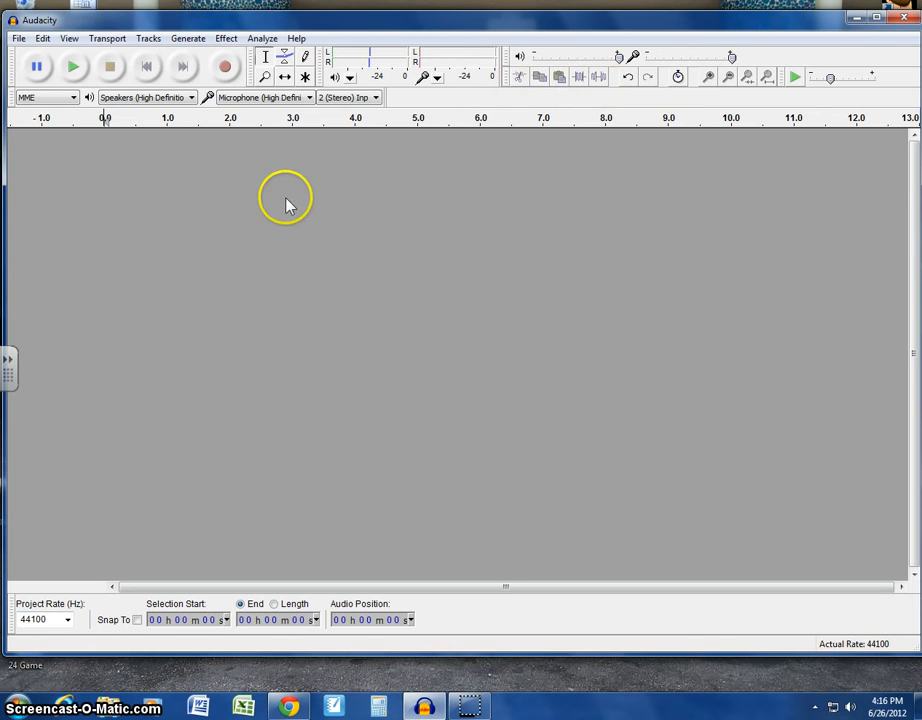
{"action": "left_click", "coordinate": [228, 70]}
{"action": "left_click", "coordinate": [226, 68]}
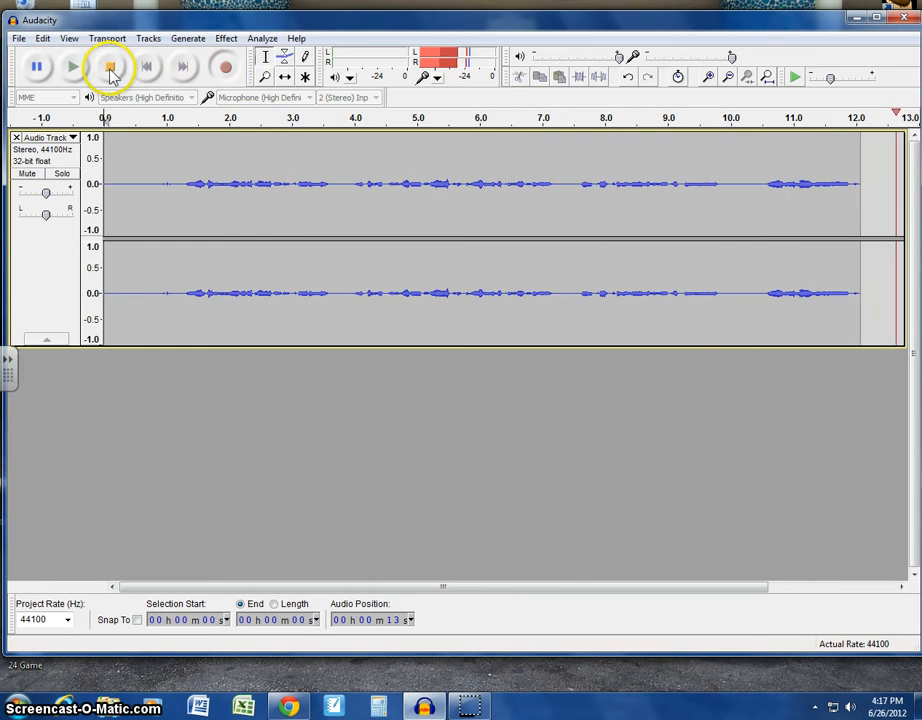
{"action": "left_click", "coordinate": [35, 68]}
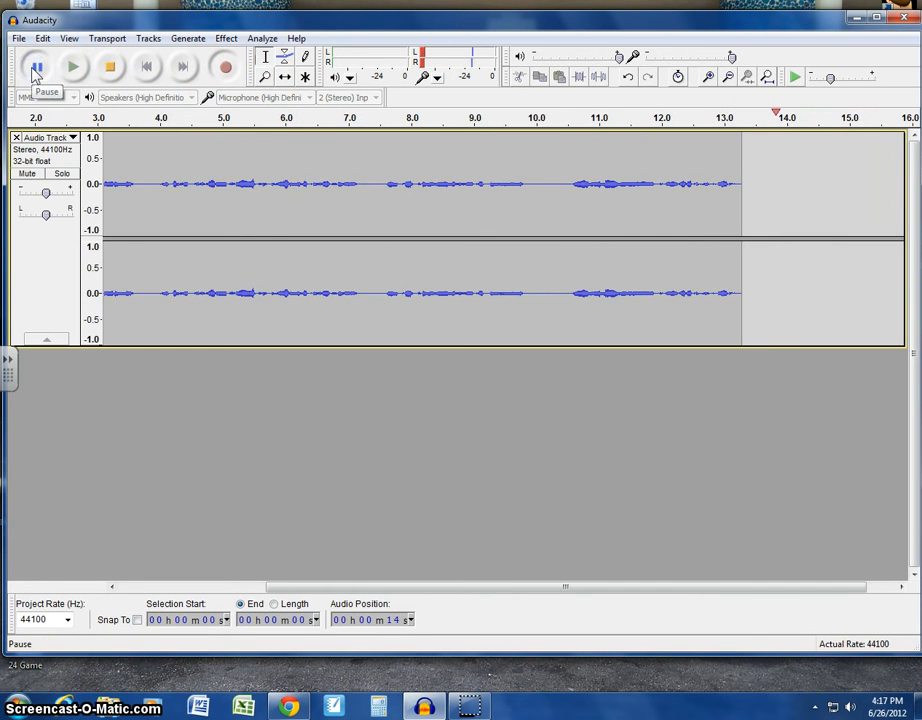
{"action": "left_click", "coordinate": [36, 68]}
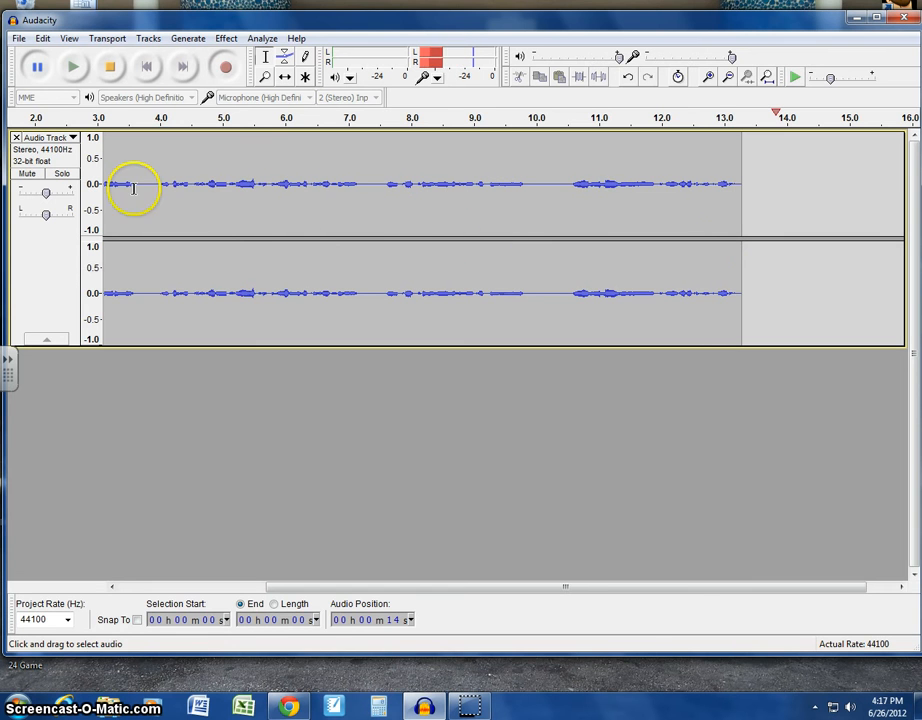
{"action": "left_click", "coordinate": [110, 70]}
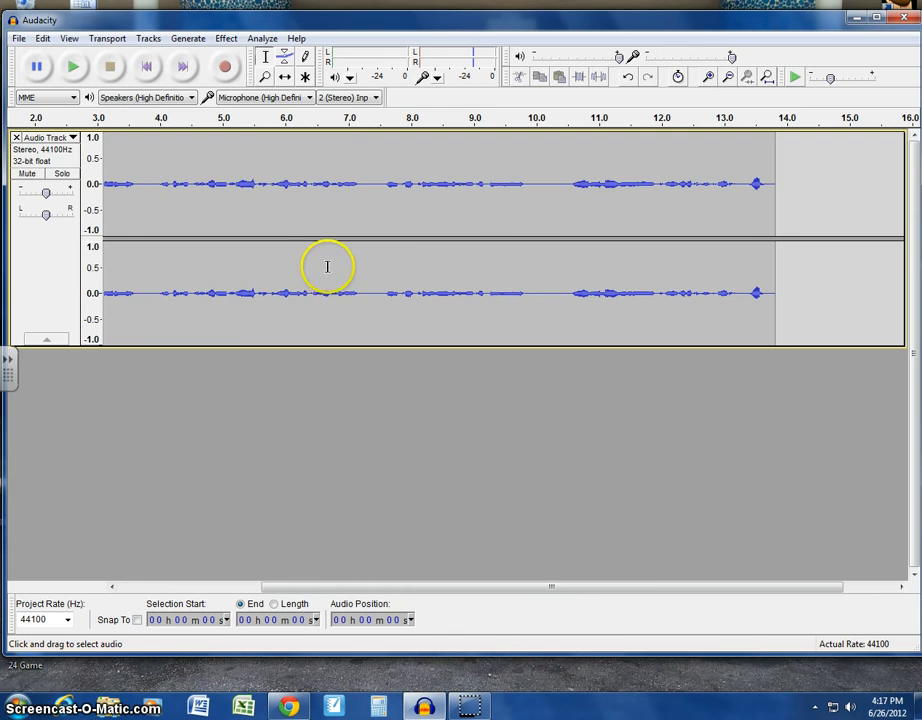
{"action": "left_click_drag", "start_coordinate": [582, 591], "coordinate": [356, 599]}
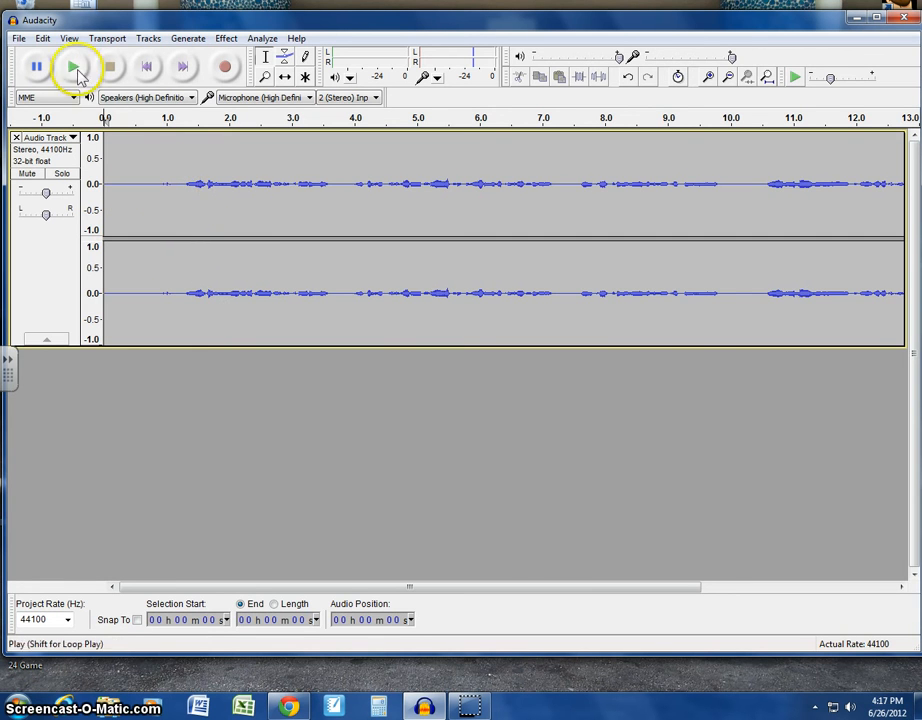
{"action": "left_click", "coordinate": [18, 40]}
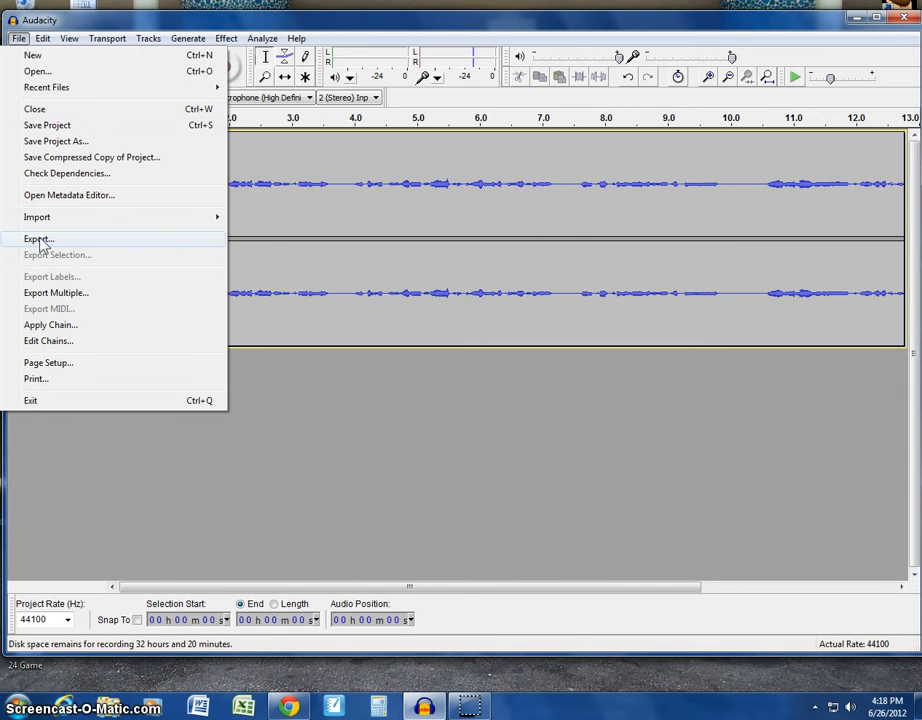
{"action": "left_click", "coordinate": [364, 247]}
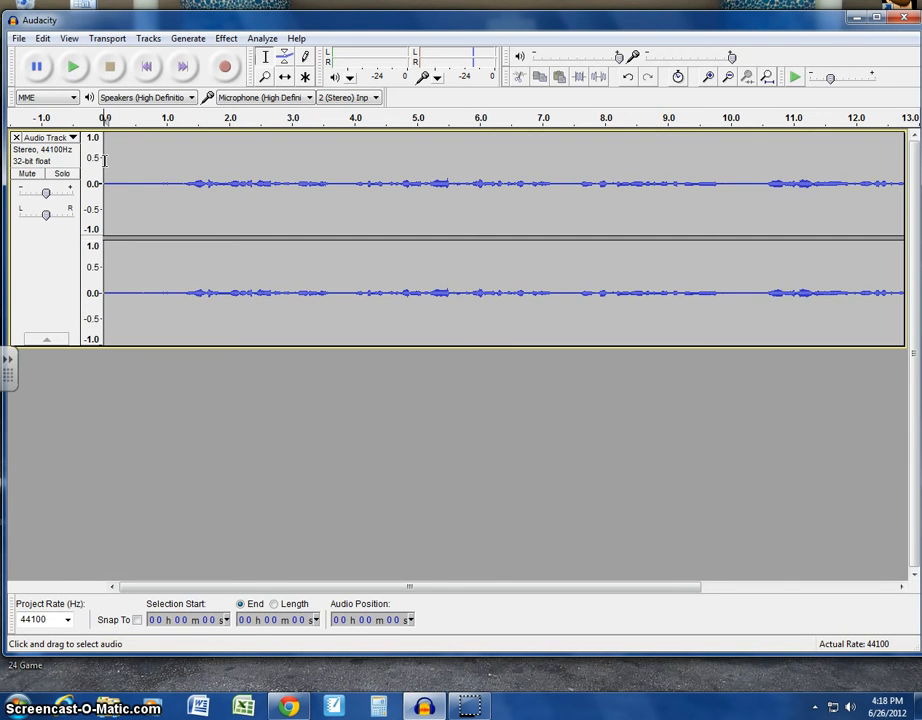
{"action": "left_click", "coordinate": [226, 39]}
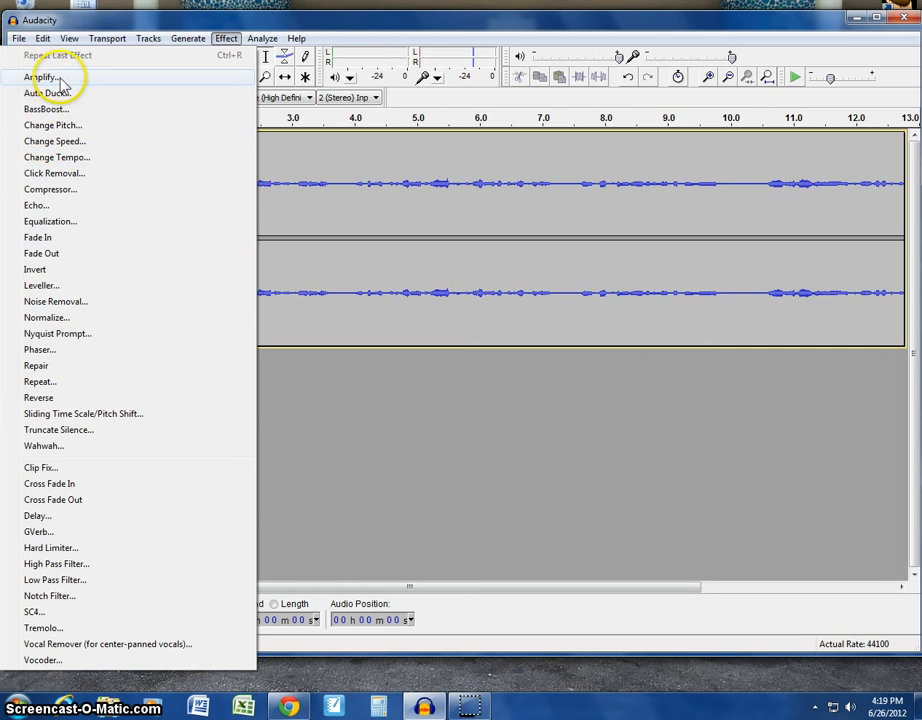
{"action": "left_click", "coordinate": [427, 22]}
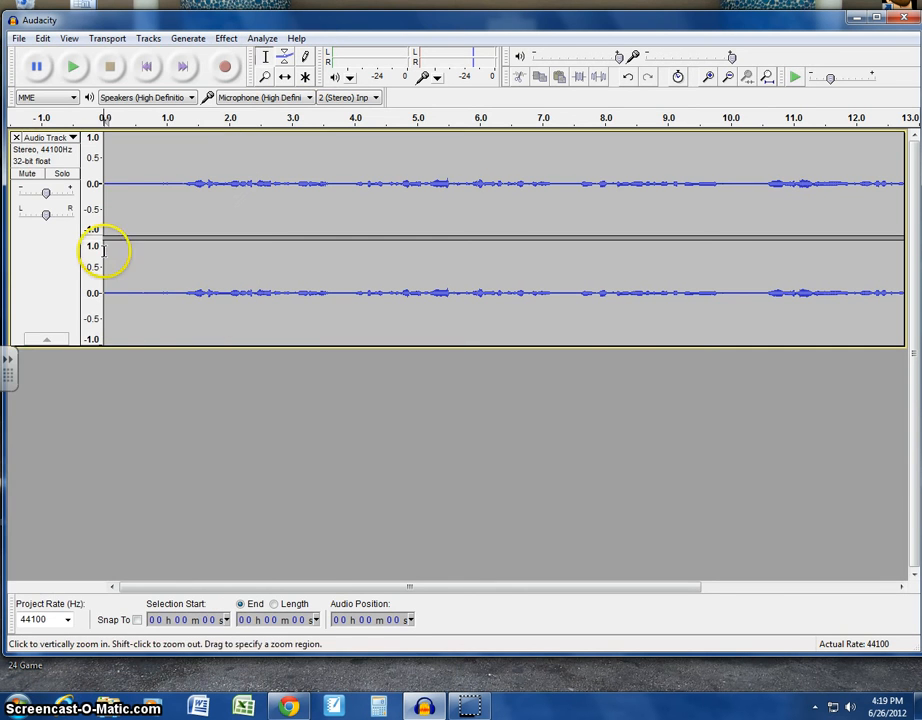
Amplify about the first 7 seconds of the recording by 28.8 dB with clipping allowed, previewing the effect before applying it.
{"action": "left_click_drag", "start_coordinate": [104, 183], "coordinate": [908, 205]}
{"action": "left_click_drag", "start_coordinate": [795, 209], "coordinate": [391, 206]}
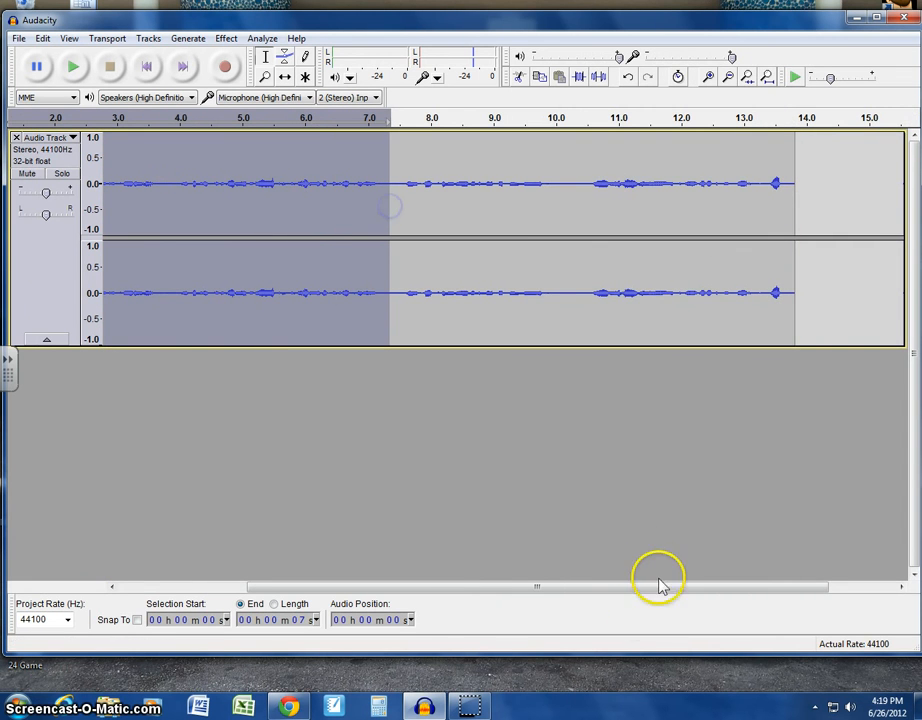
{"action": "left_click_drag", "start_coordinate": [629, 591], "coordinate": [507, 594]}
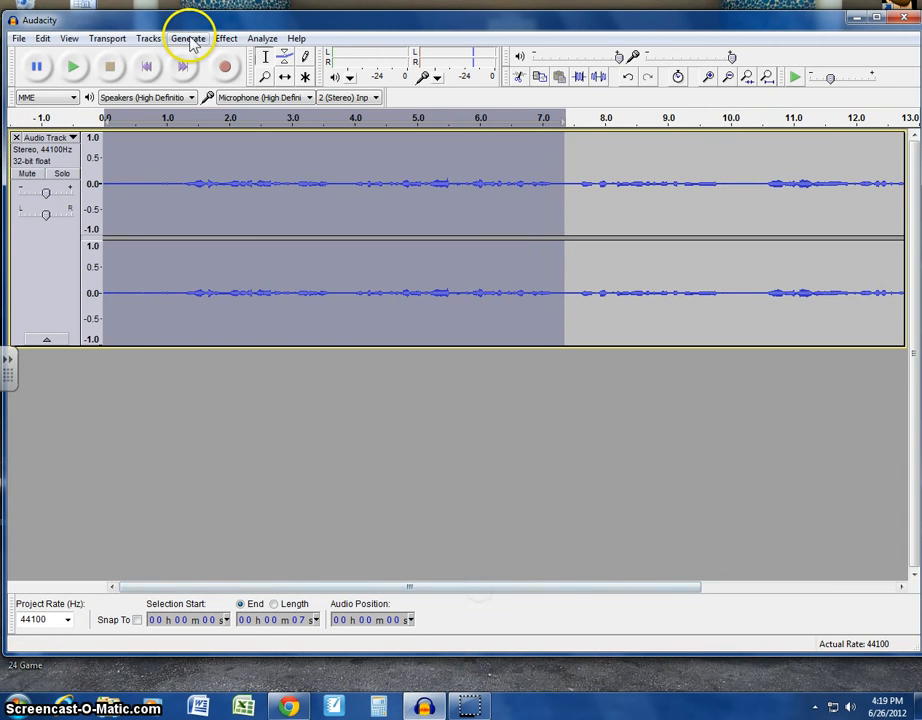
{"action": "left_click", "coordinate": [228, 40]}
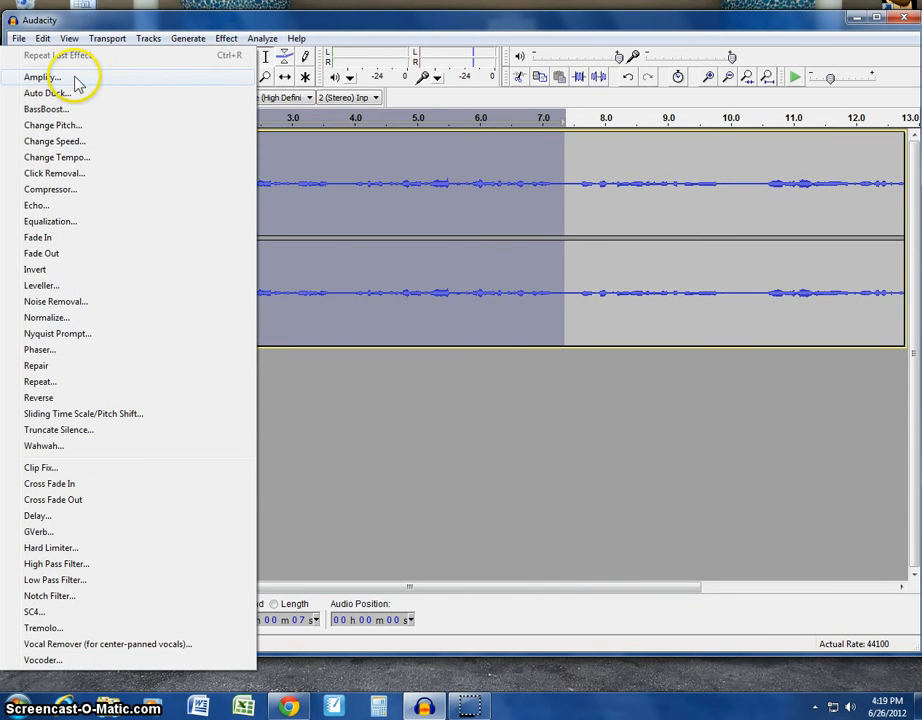
{"action": "left_click", "coordinate": [42, 77]}
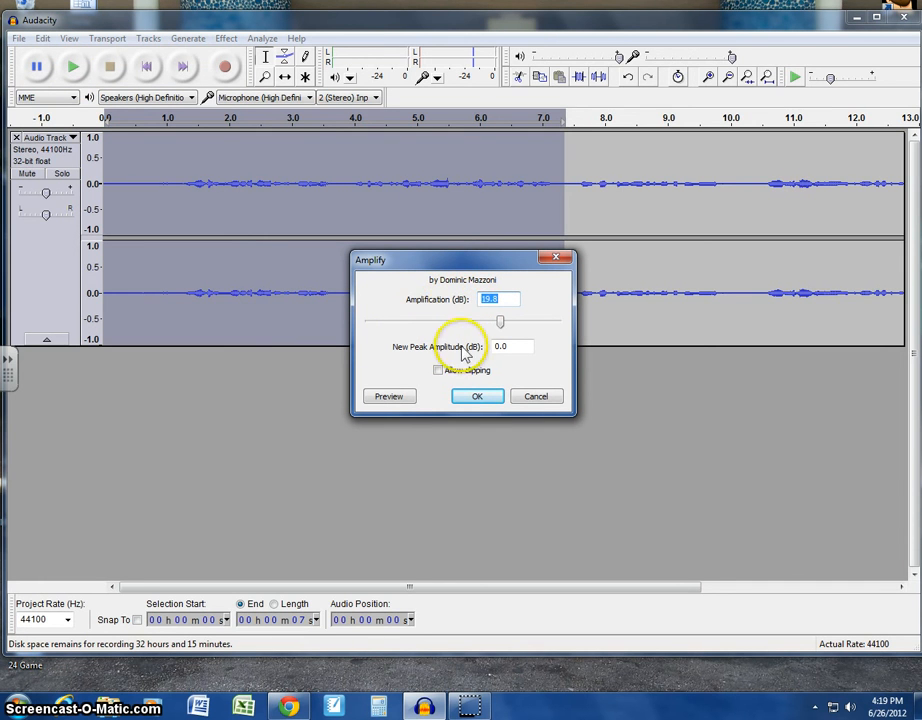
{"action": "left_click", "coordinate": [385, 397]}
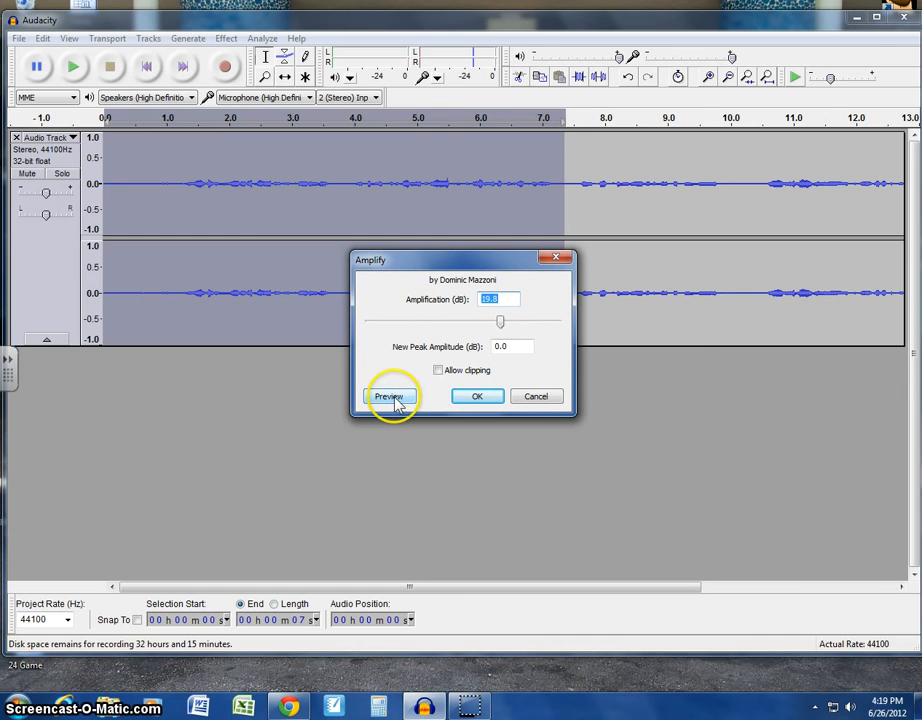
{"action": "left_click_drag", "start_coordinate": [502, 327], "coordinate": [519, 331]}
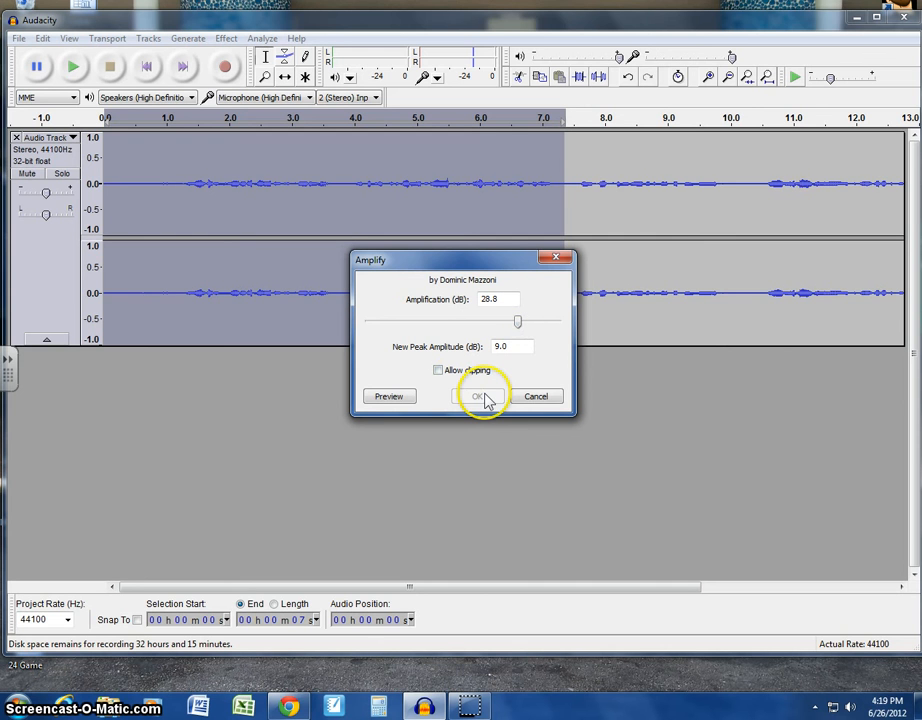
{"action": "left_click", "coordinate": [394, 398]}
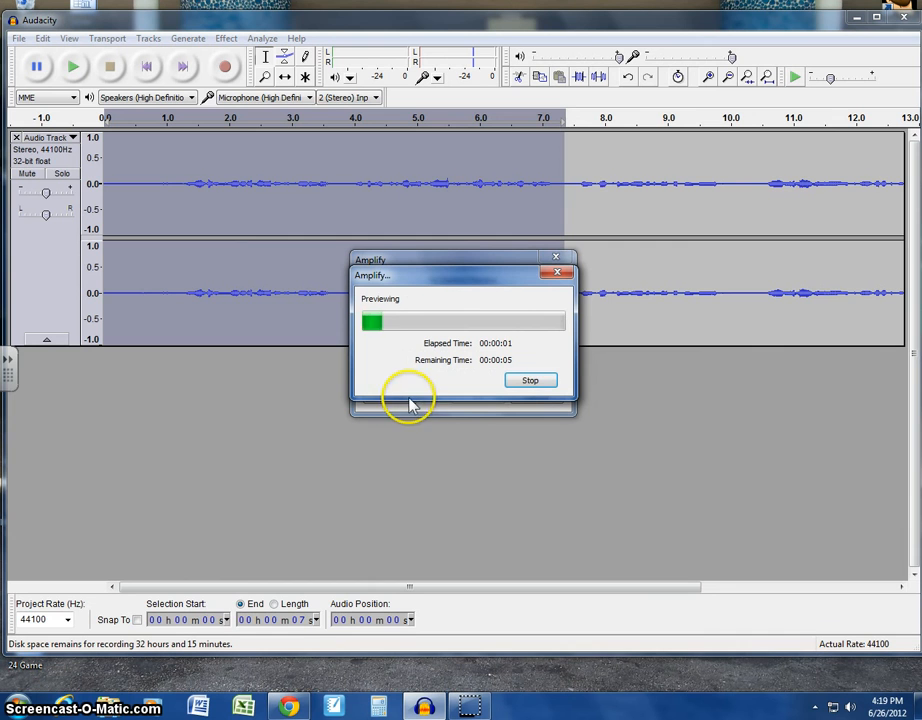
{"action": "left_click", "coordinate": [520, 382]}
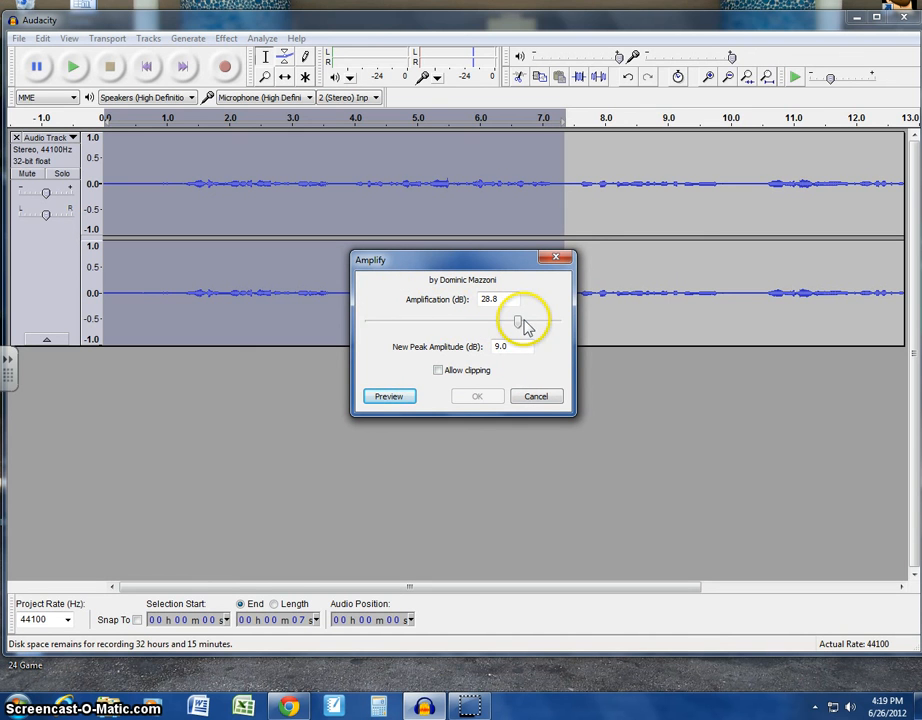
{"action": "left_click", "coordinate": [466, 373]}
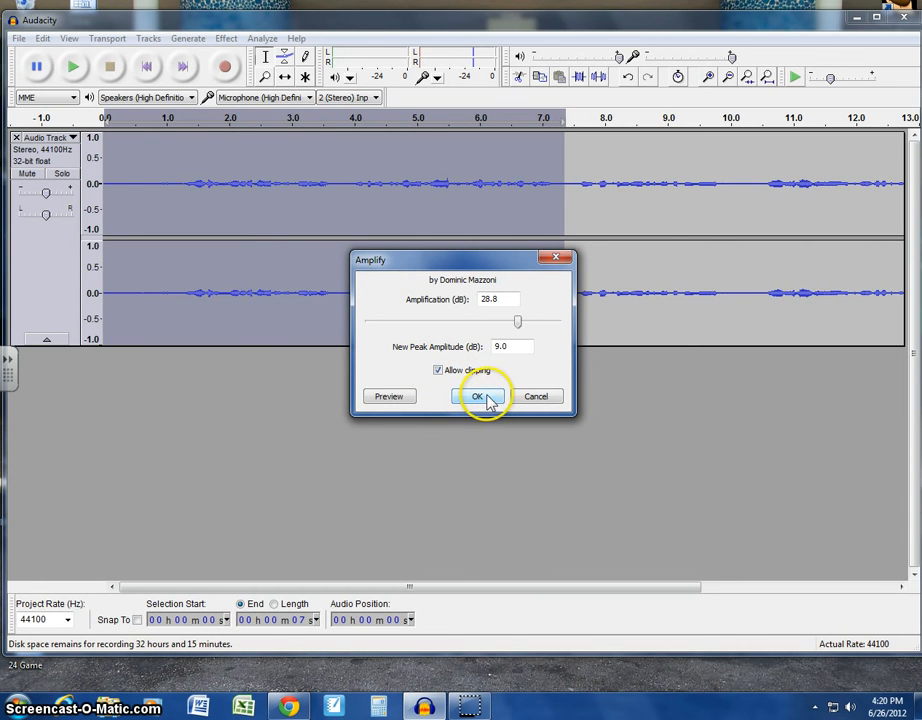
{"action": "left_click", "coordinate": [487, 398]}
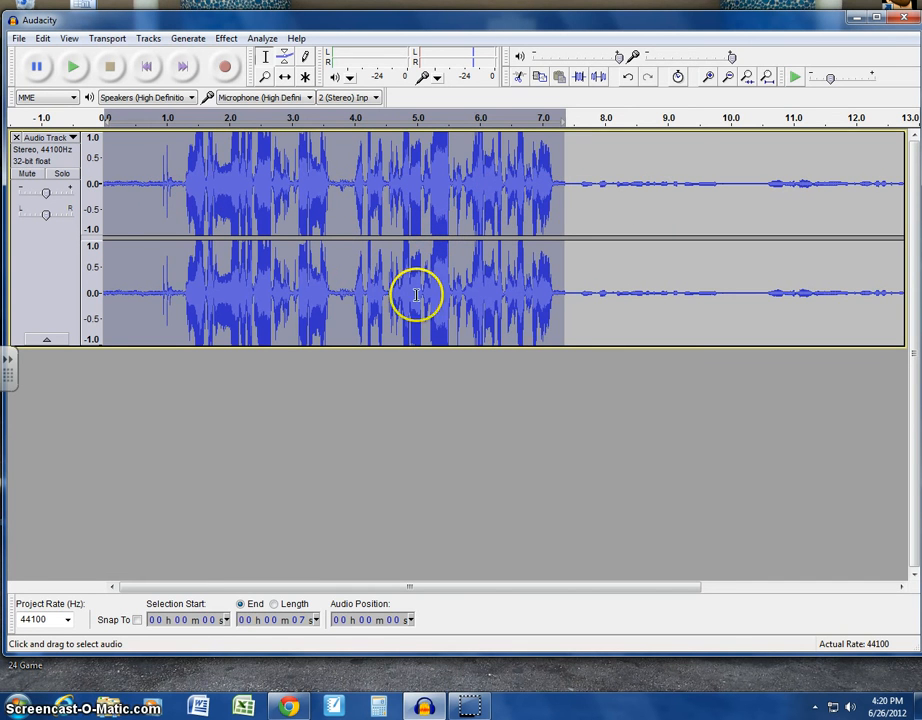
Play the recording from about 5.6 seconds to compare the amplified and unamplified parts, and stop playback.
{"action": "left_click_drag", "start_coordinate": [432, 225], "coordinate": [447, 235]}
{"action": "left_click", "coordinate": [458, 224]}
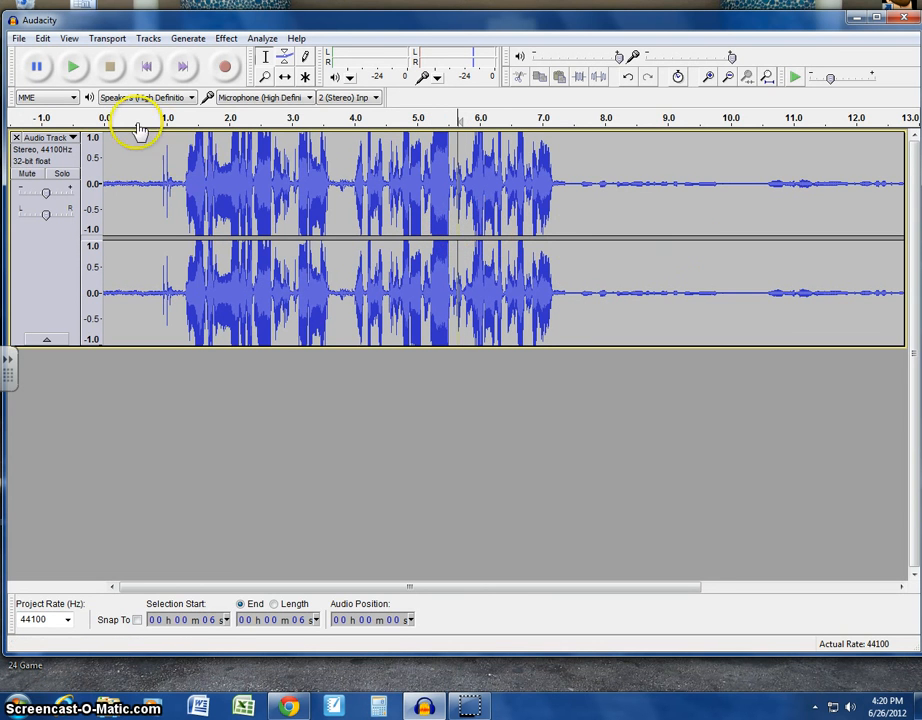
{"action": "left_click", "coordinate": [75, 67]}
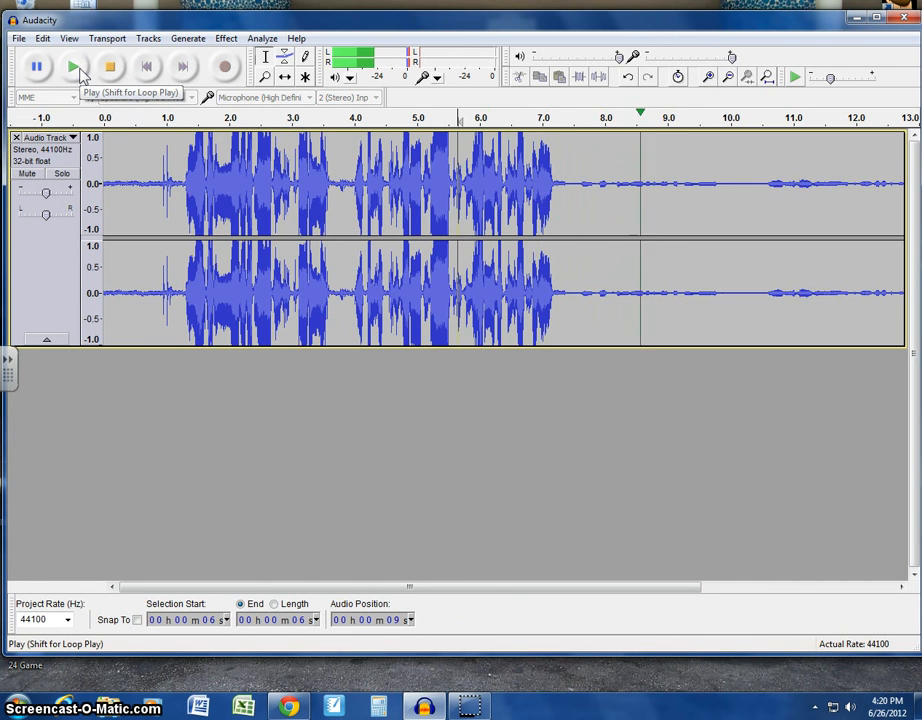
{"action": "left_click", "coordinate": [112, 68]}
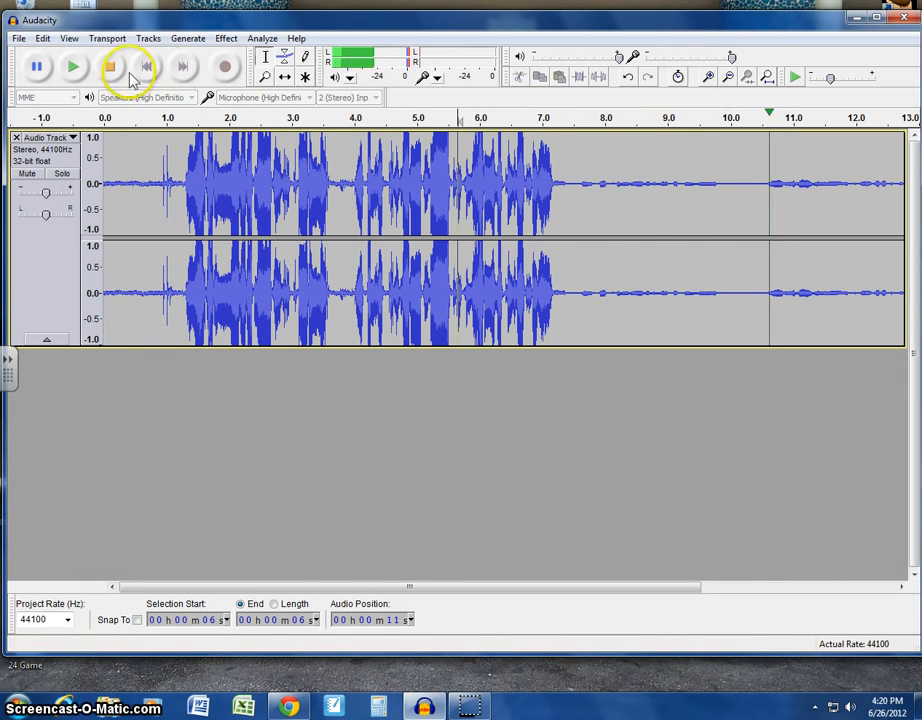
{"action": "left_click", "coordinate": [112, 74]}
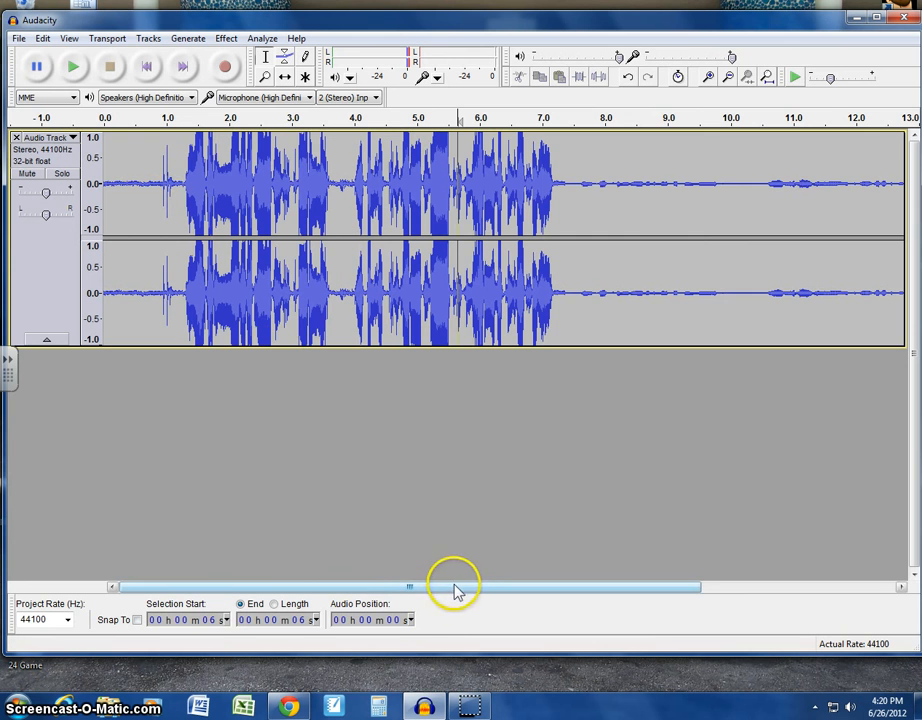
Cut about the first 1.2 seconds of the recording, before the speech begins.
{"action": "left_click_drag", "start_coordinate": [447, 588], "coordinate": [376, 587]}
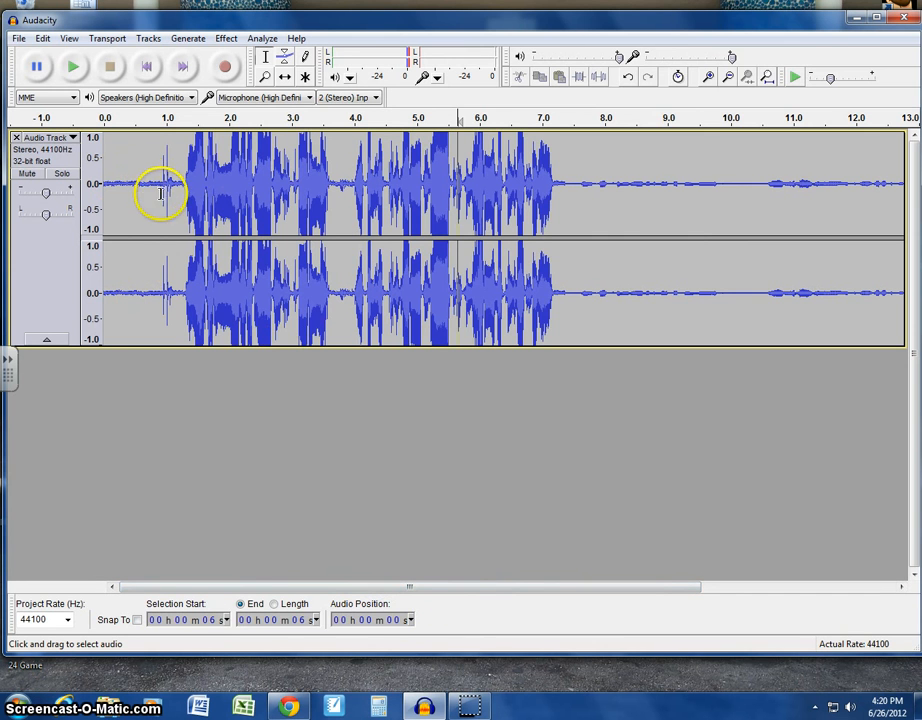
{"action": "left_click_drag", "start_coordinate": [180, 203], "coordinate": [97, 205]}
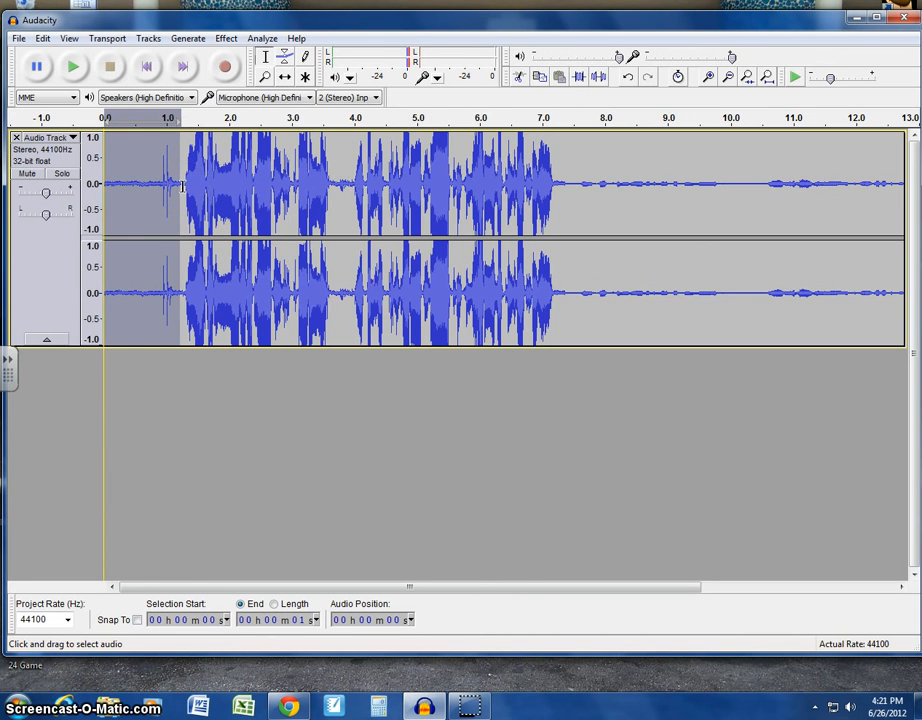
{"action": "left_click", "coordinate": [520, 80]}
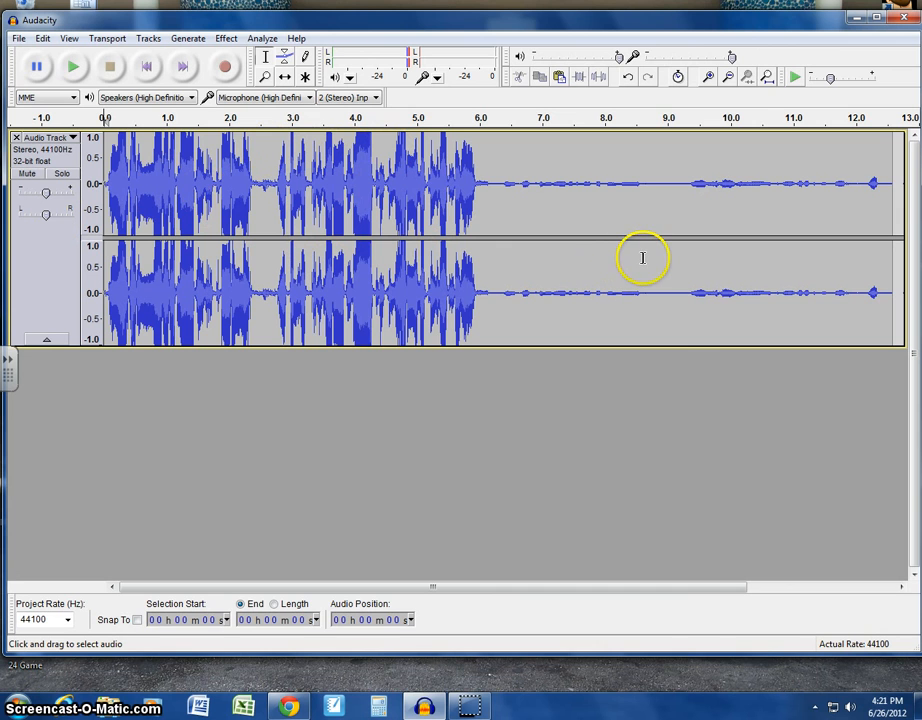
Export the recording to the Desktop as an MP3 file named demo, leaving all metadata tags blank.
{"action": "left_click", "coordinate": [18, 39]}
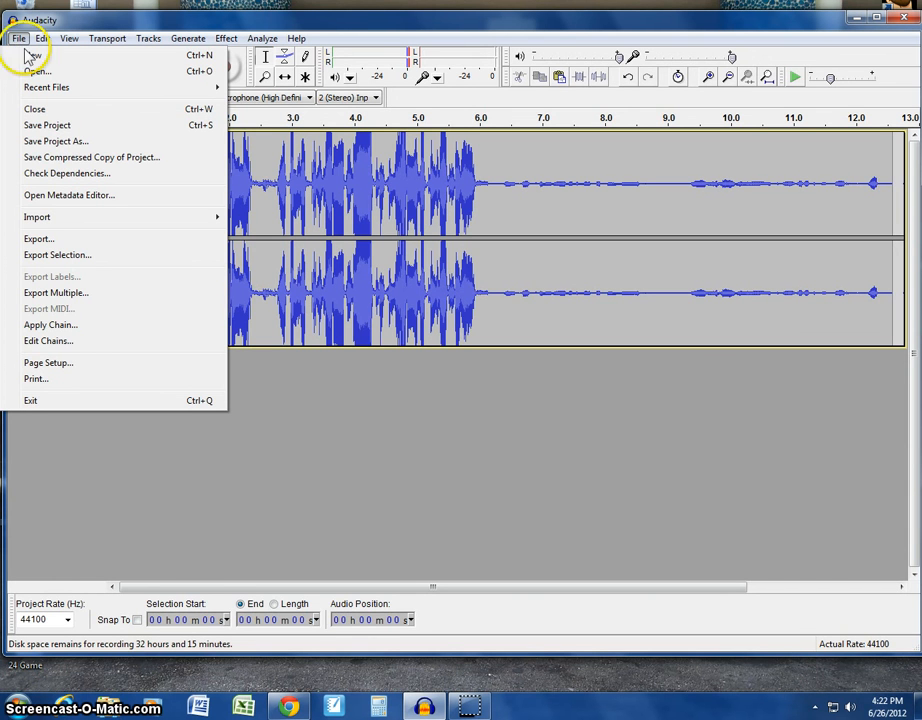
{"action": "left_click", "coordinate": [37, 241]}
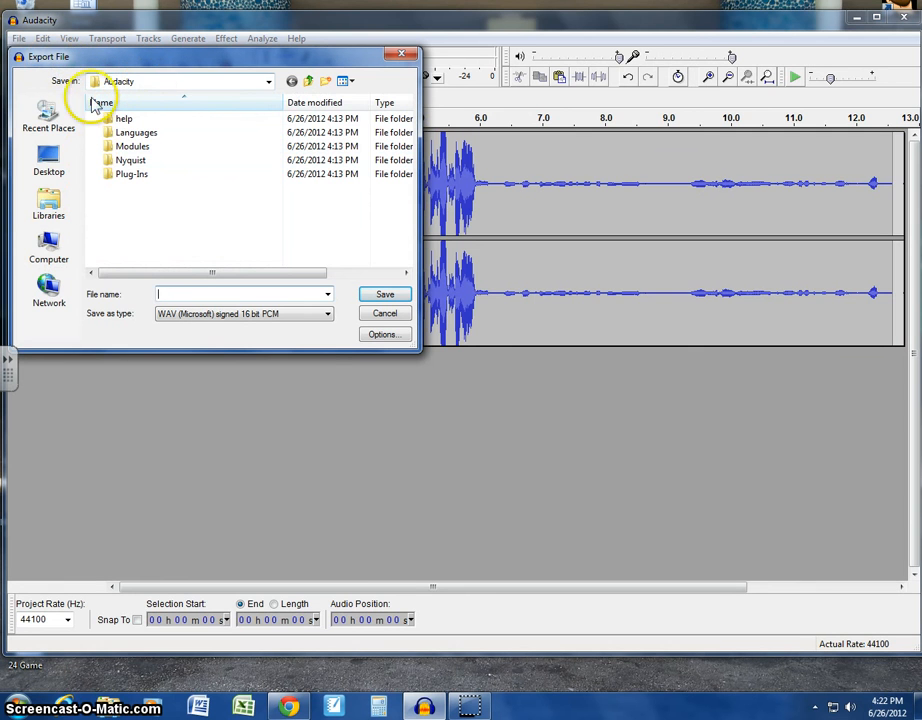
{"action": "left_click", "coordinate": [49, 165]}
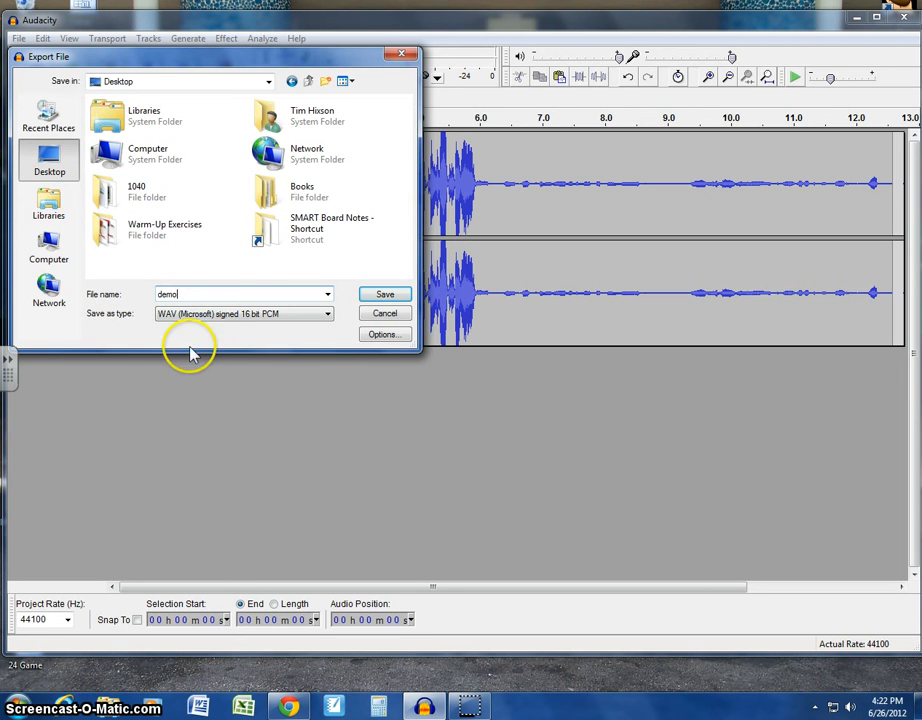
{"action": "left_click", "coordinate": [216, 314]}
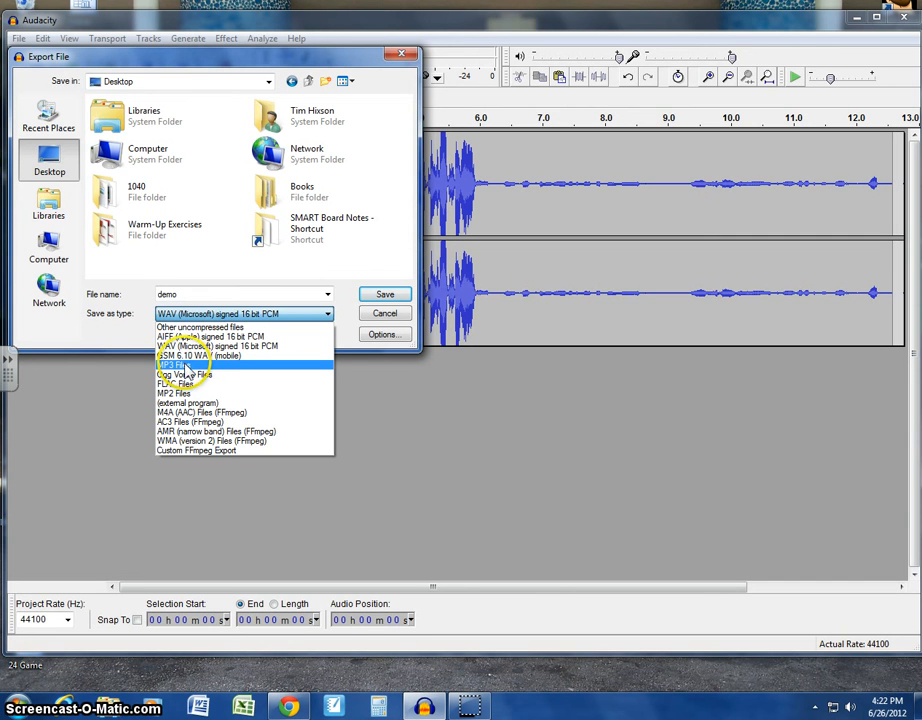
{"action": "left_click", "coordinate": [187, 372]}
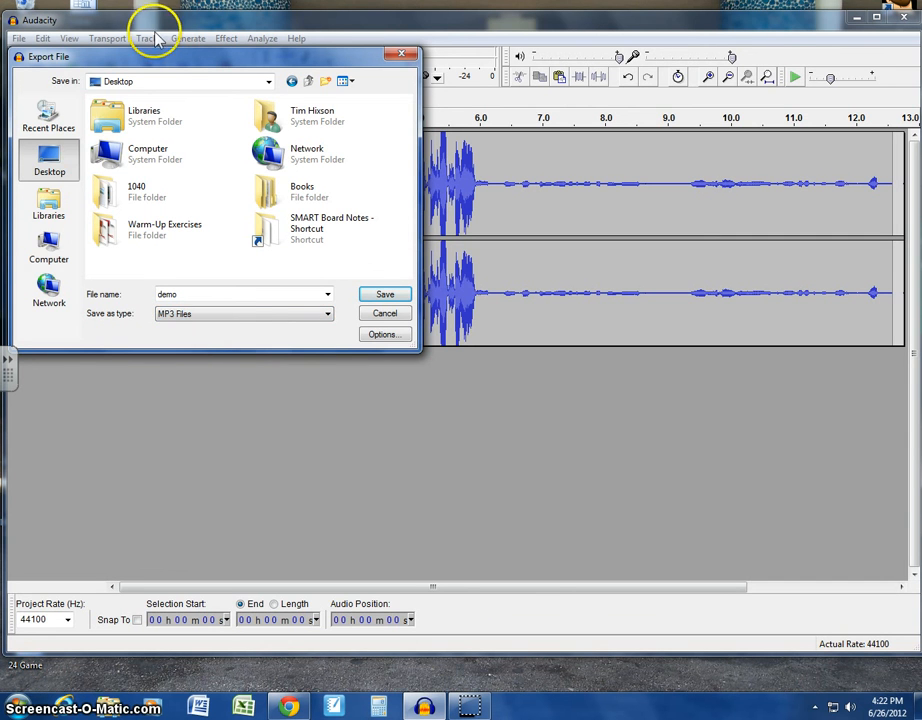
{"action": "left_click_drag", "start_coordinate": [151, 62], "coordinate": [238, 62]}
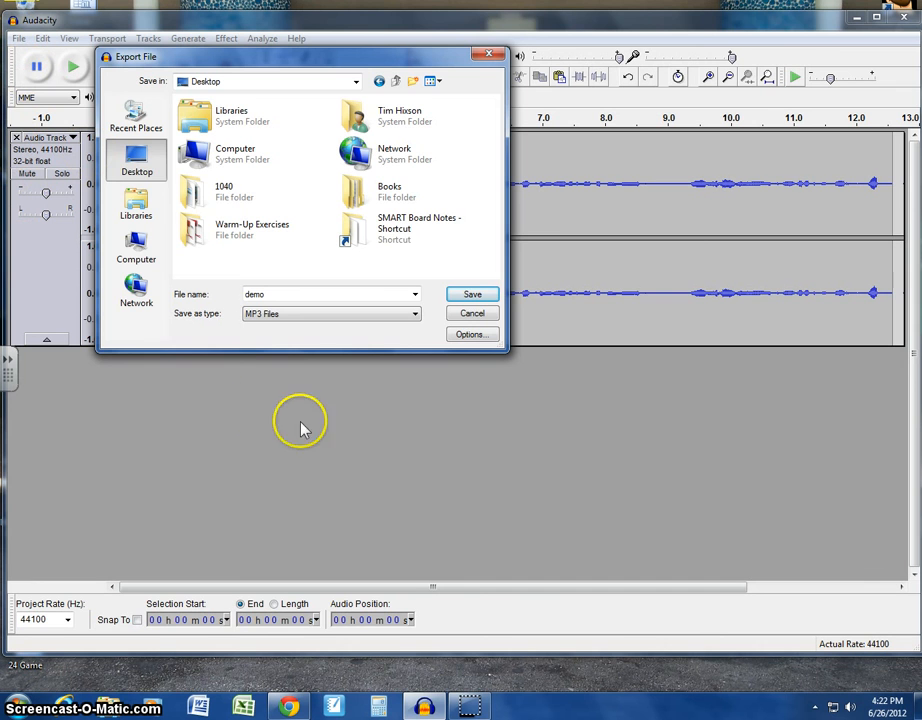
{"action": "left_click", "coordinate": [472, 297]}
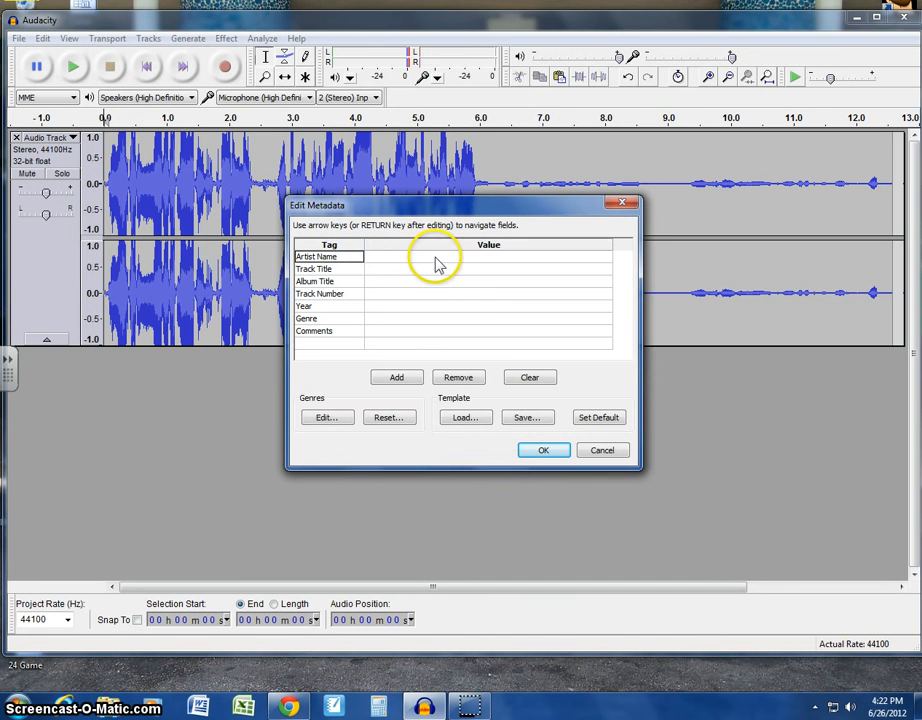
{"action": "left_click", "coordinate": [436, 263]}
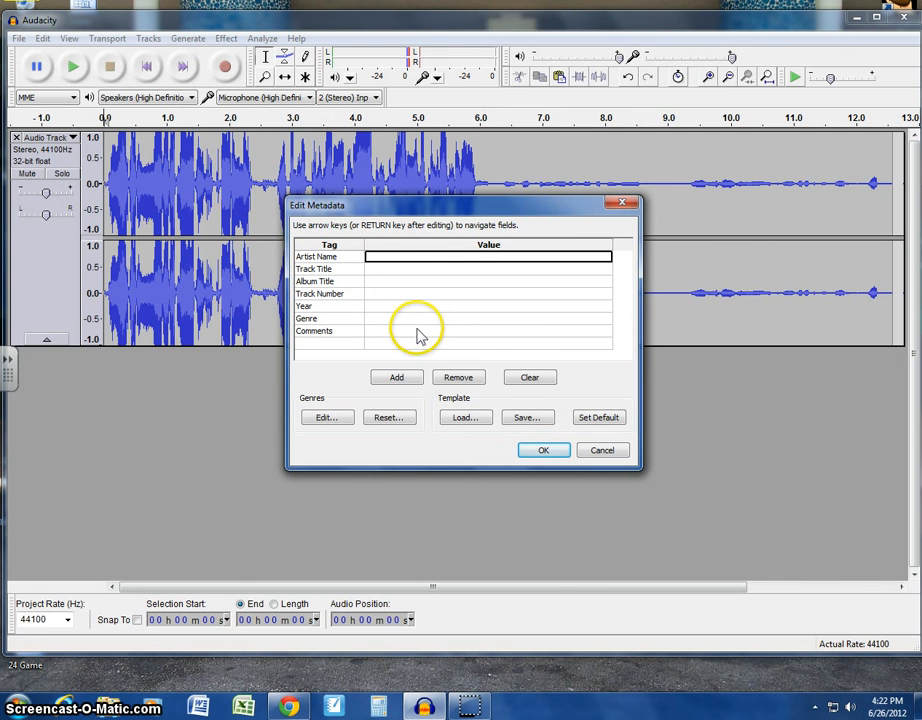
{"action": "left_click", "coordinate": [548, 452]}
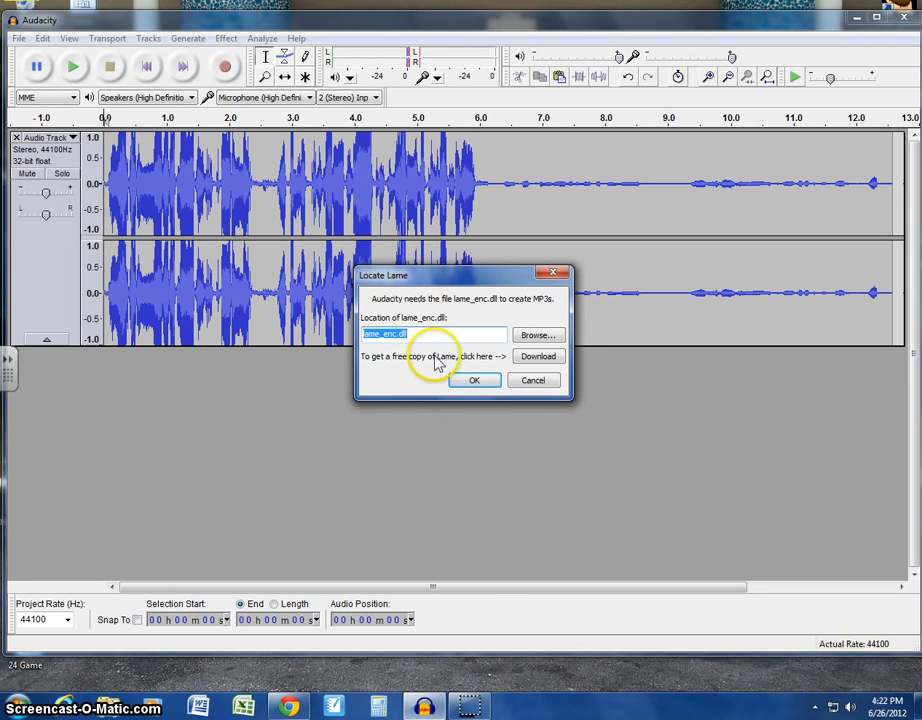
Switch to Chrome and look through the Audacity website's Windows downloads for the LAME MP3 encoder.
{"action": "mouse_move", "coordinate": [422, 710]}
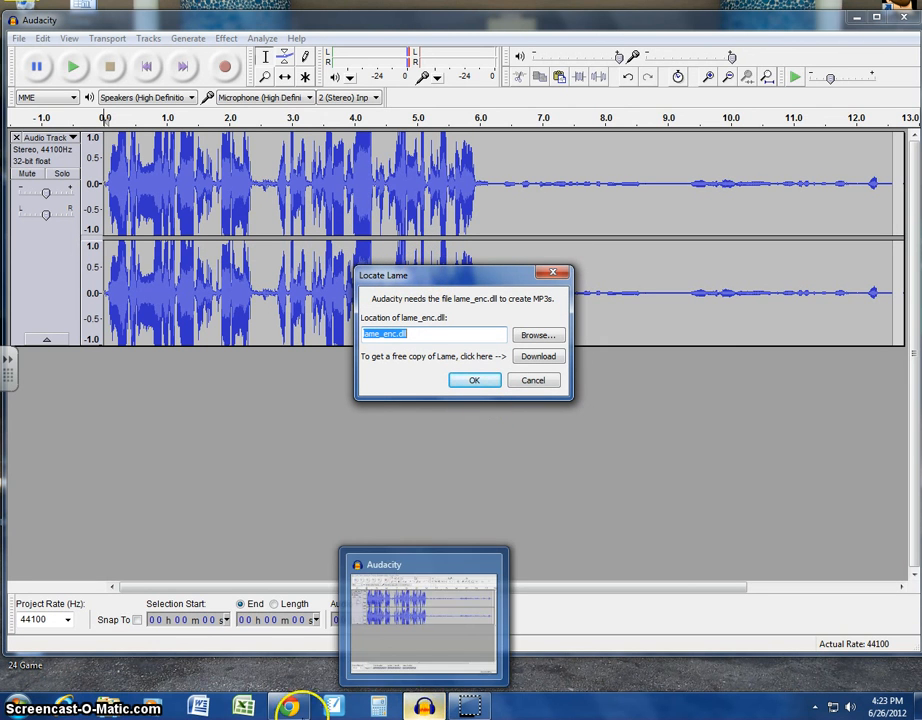
{"action": "mouse_move", "coordinate": [289, 708]}
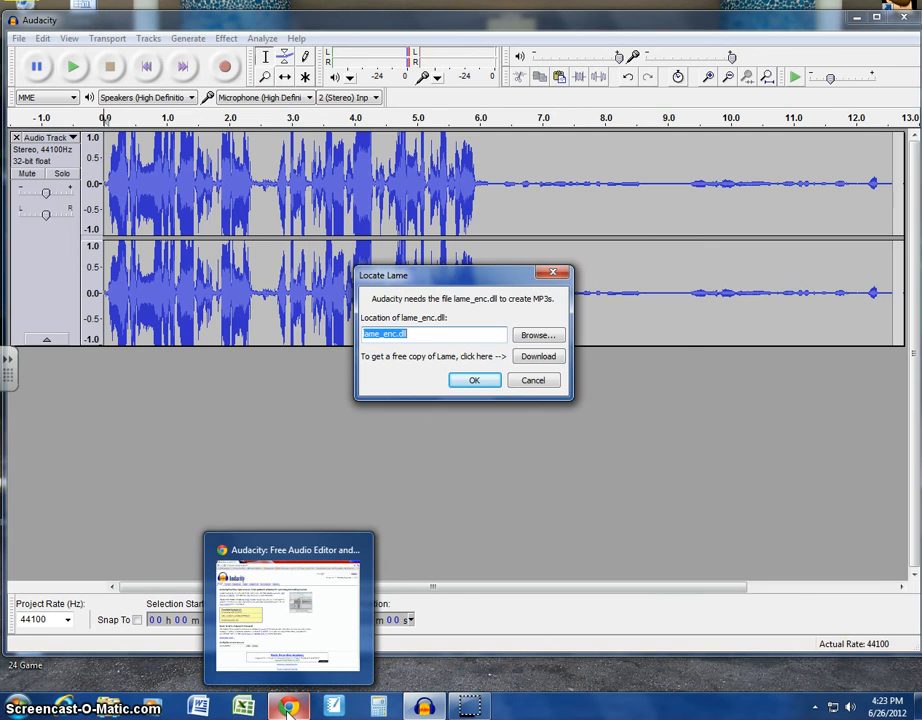
{"action": "left_click", "coordinate": [288, 610]}
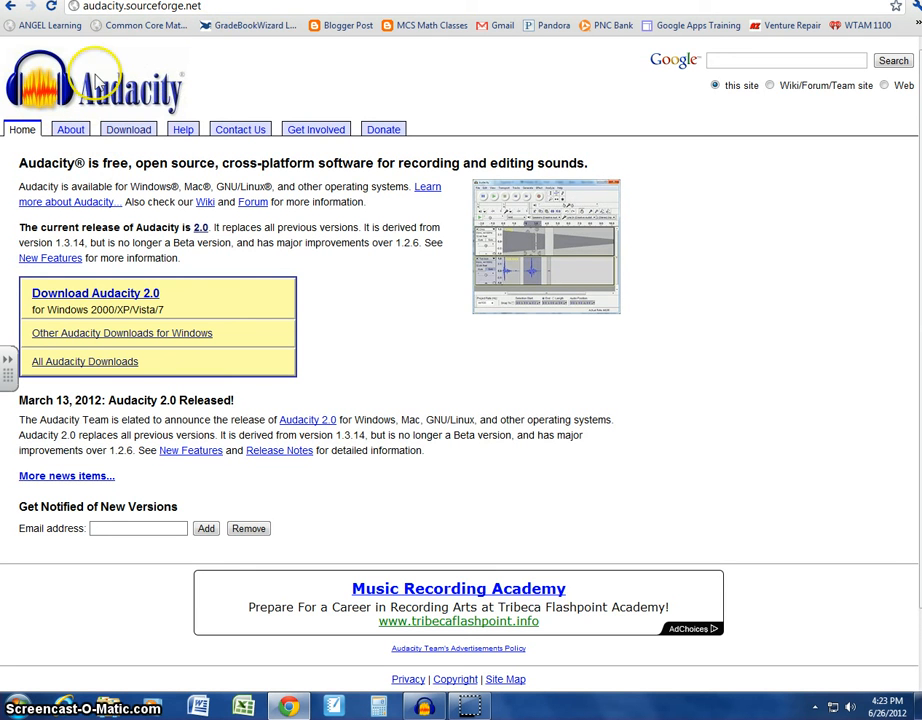
{"action": "left_click", "coordinate": [138, 132]}
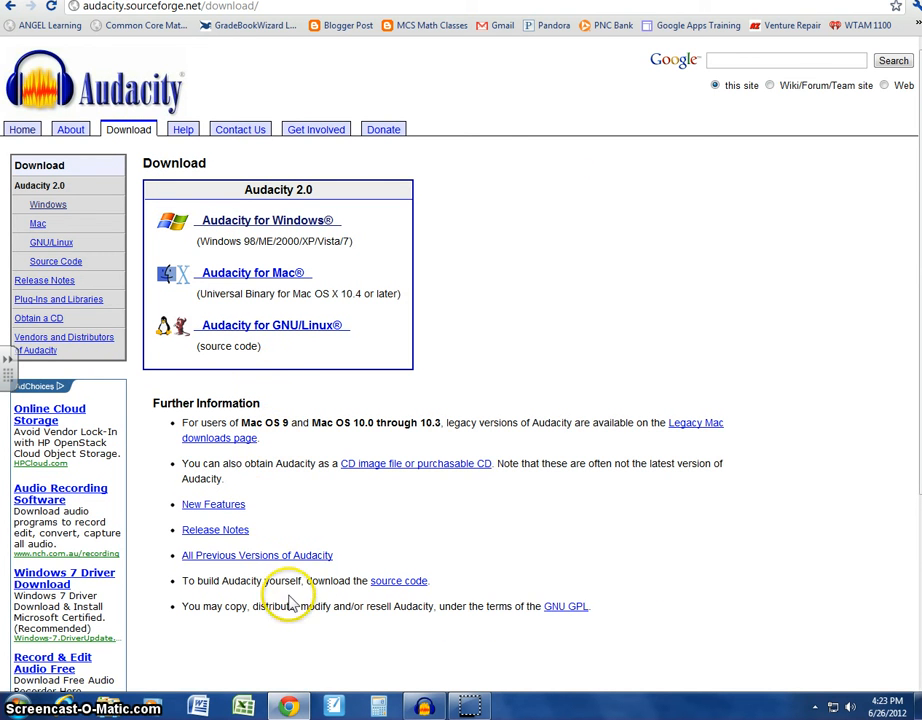
{"action": "scroll", "coordinate": [286, 590], "scroll_direction": "down", "scroll_amount": 2}
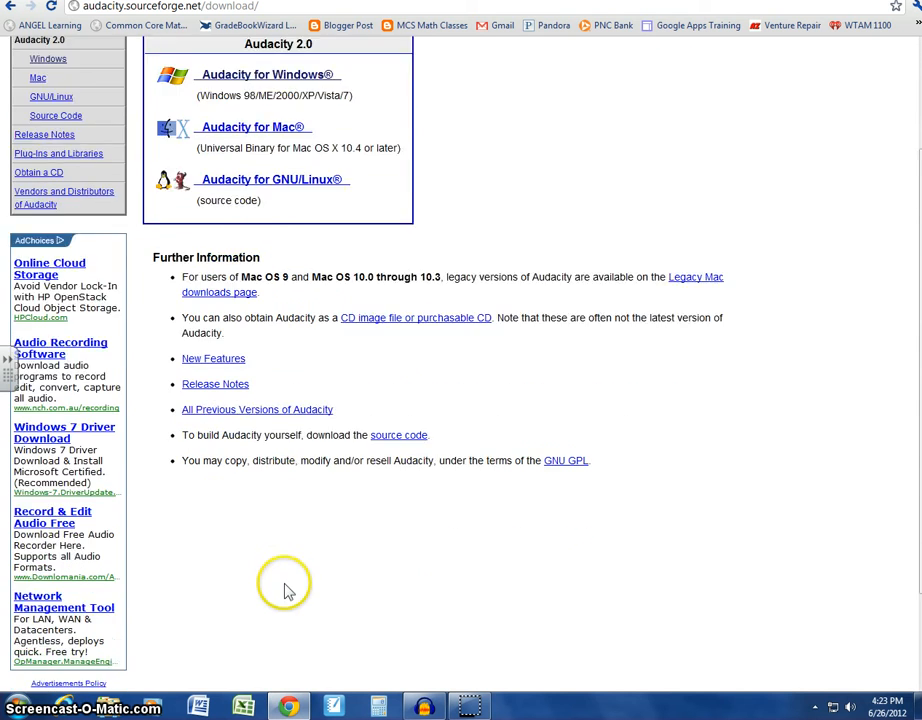
{"action": "scroll", "coordinate": [270, 560], "scroll_direction": "up", "scroll_amount": 2}
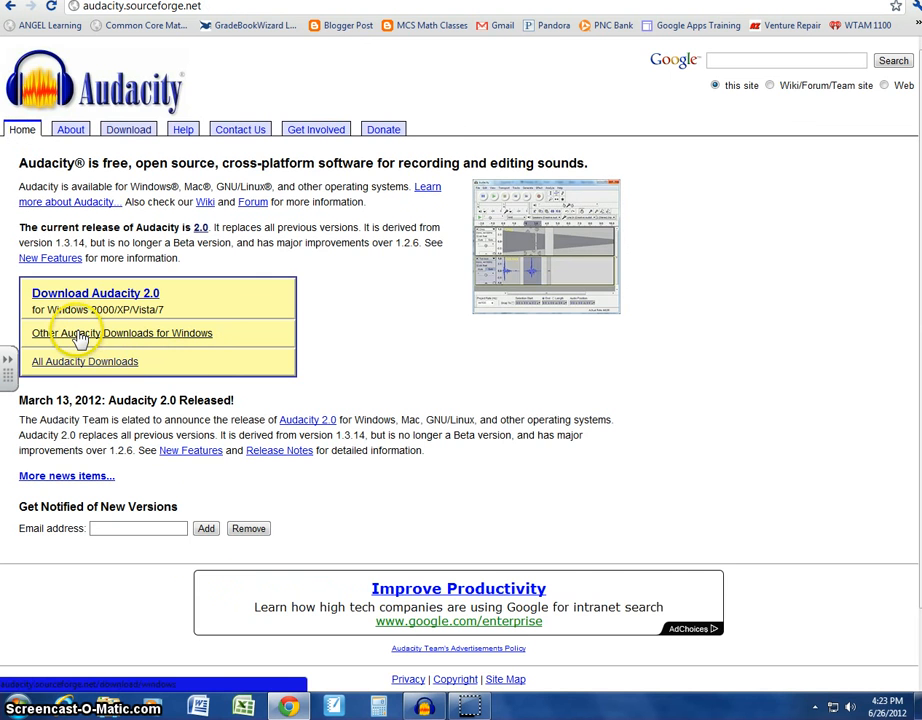
{"action": "left_click", "coordinate": [79, 340]}
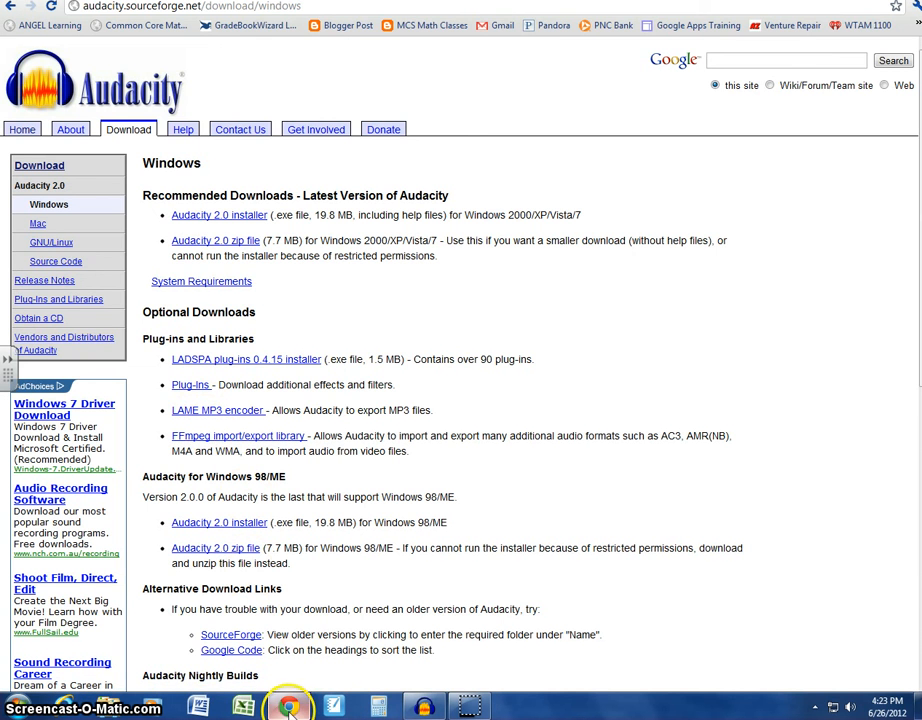
Return to Audacity and complete the MP3 export using lame_enc.dll from the Audacity LAME folder on the public (P:) drive.
{"action": "left_click", "coordinate": [288, 707]}
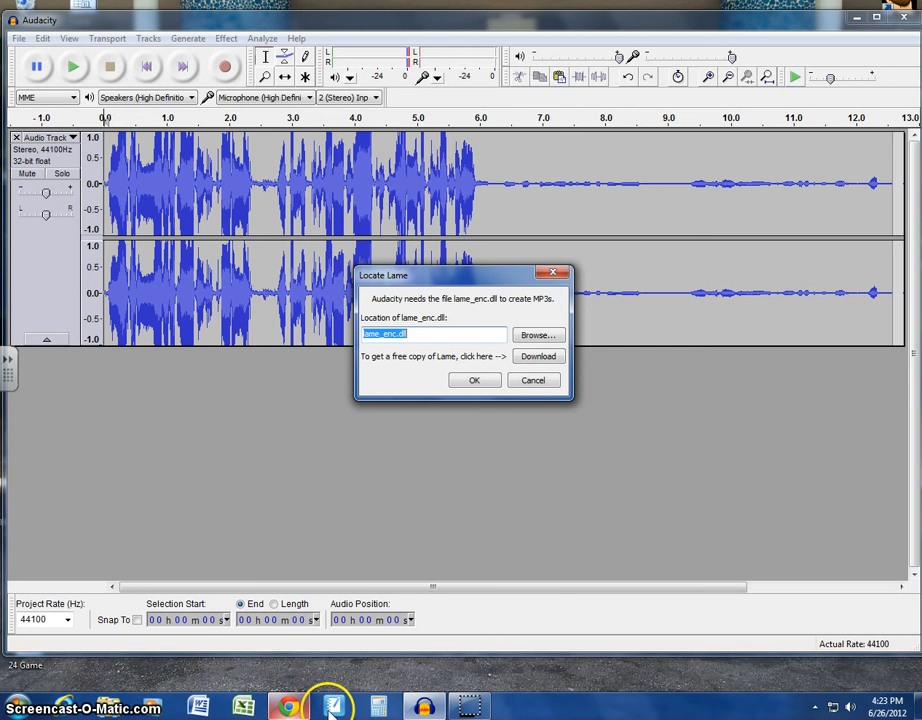
{"action": "left_click", "coordinate": [535, 336]}
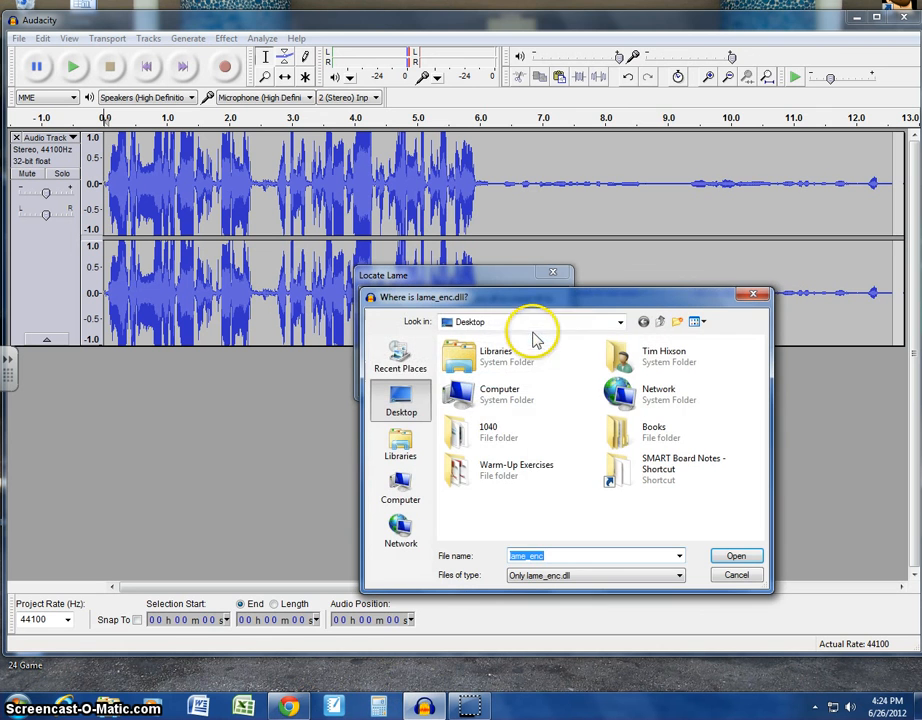
{"action": "left_click", "coordinate": [620, 322]}
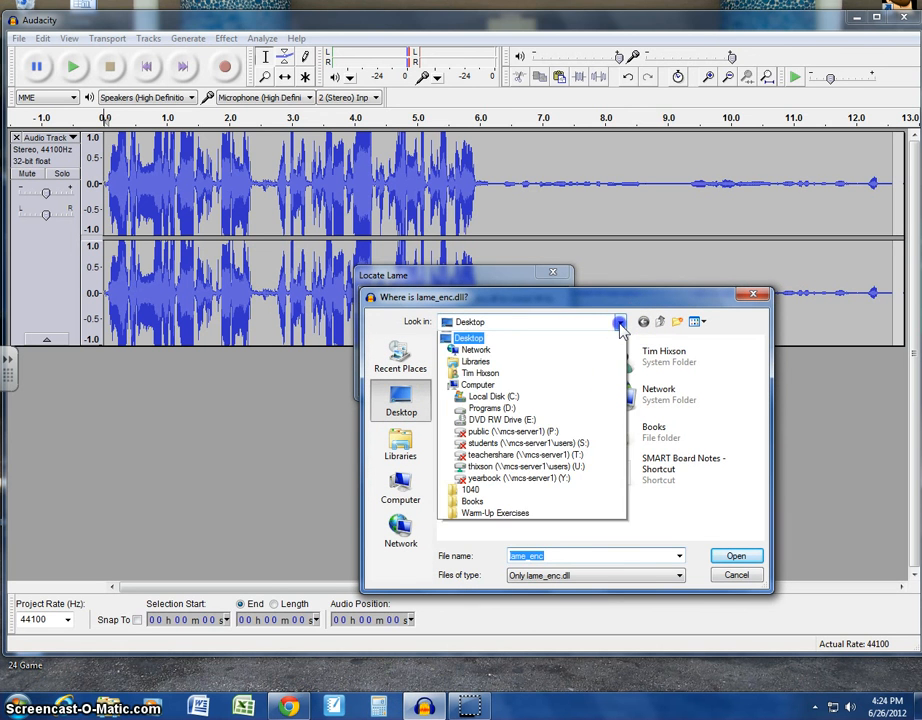
{"action": "left_click", "coordinate": [527, 447]}
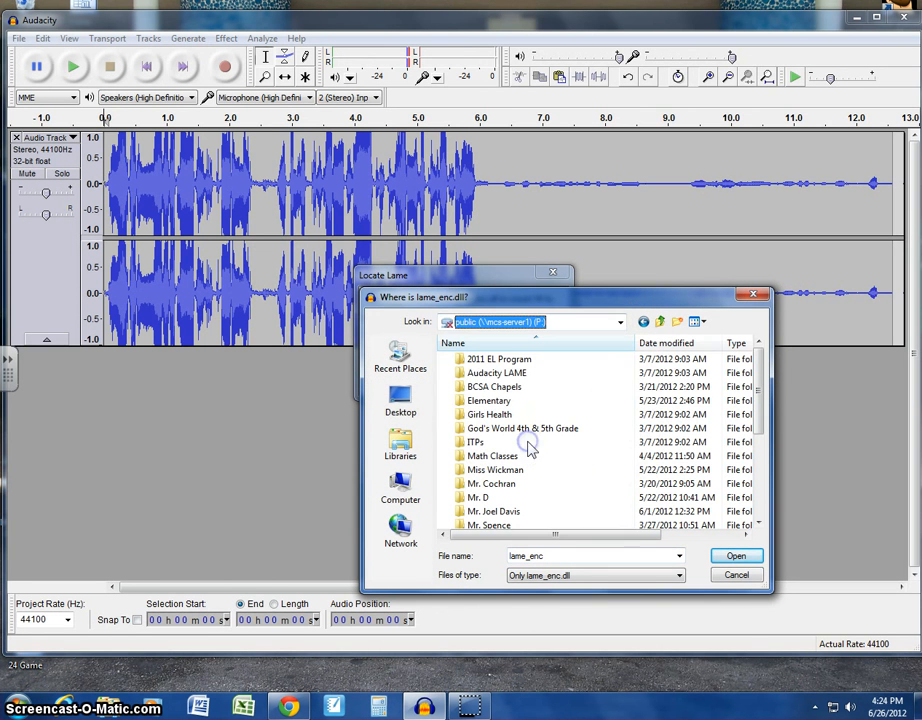
{"action": "double_click", "coordinate": [495, 383]}
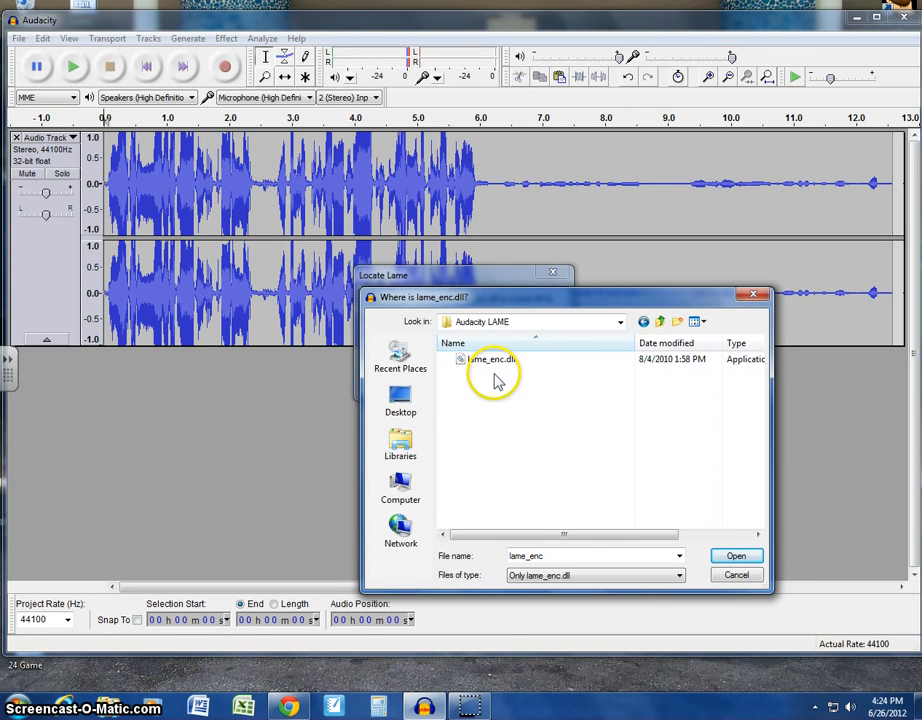
{"action": "left_click", "coordinate": [485, 369]}
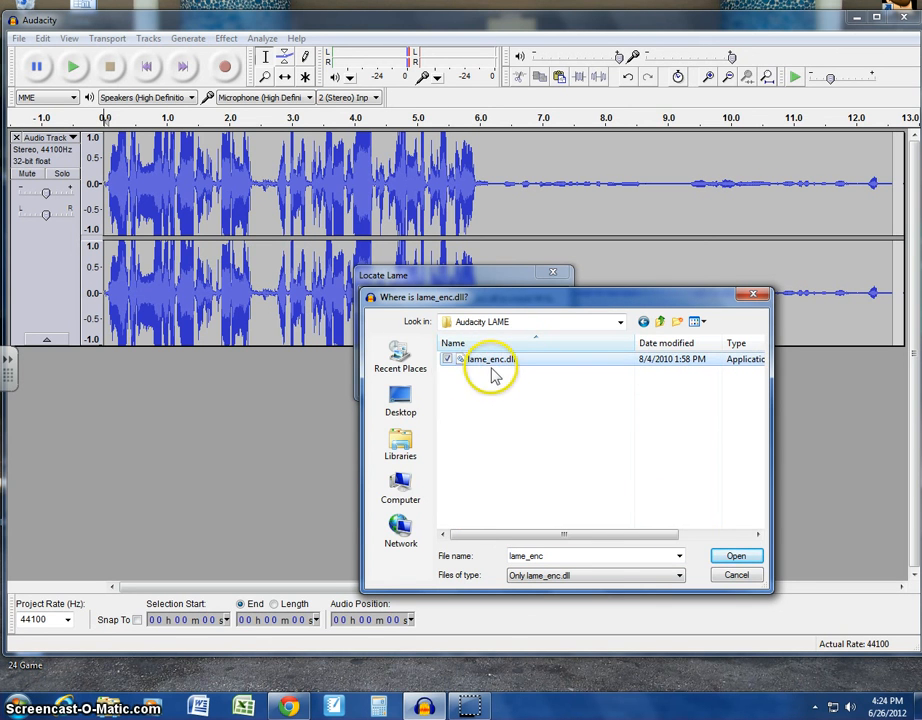
{"action": "left_click", "coordinate": [727, 560]}
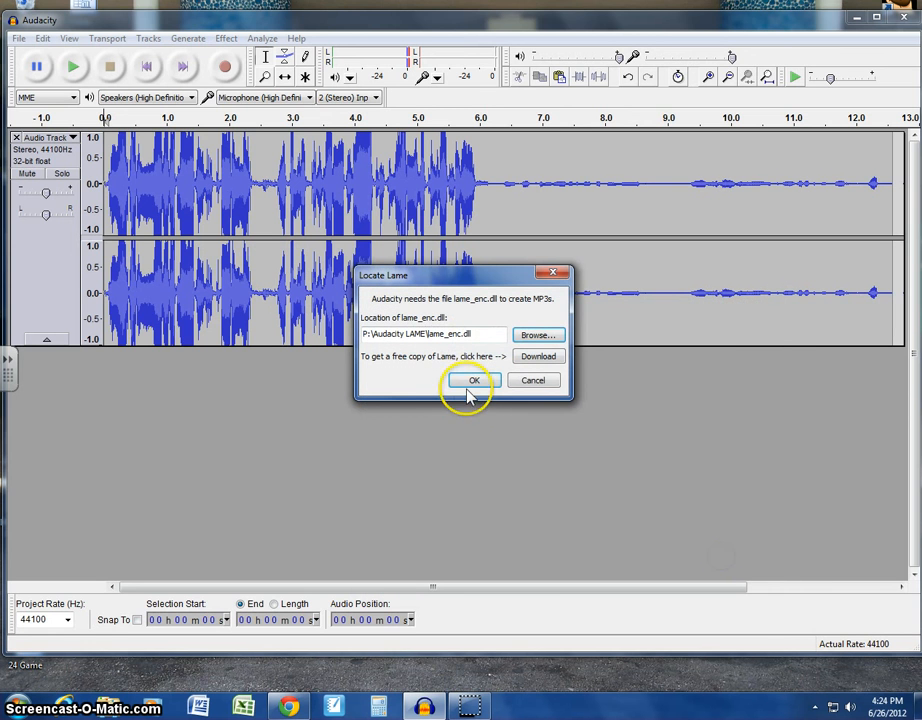
{"action": "left_click", "coordinate": [470, 381]}
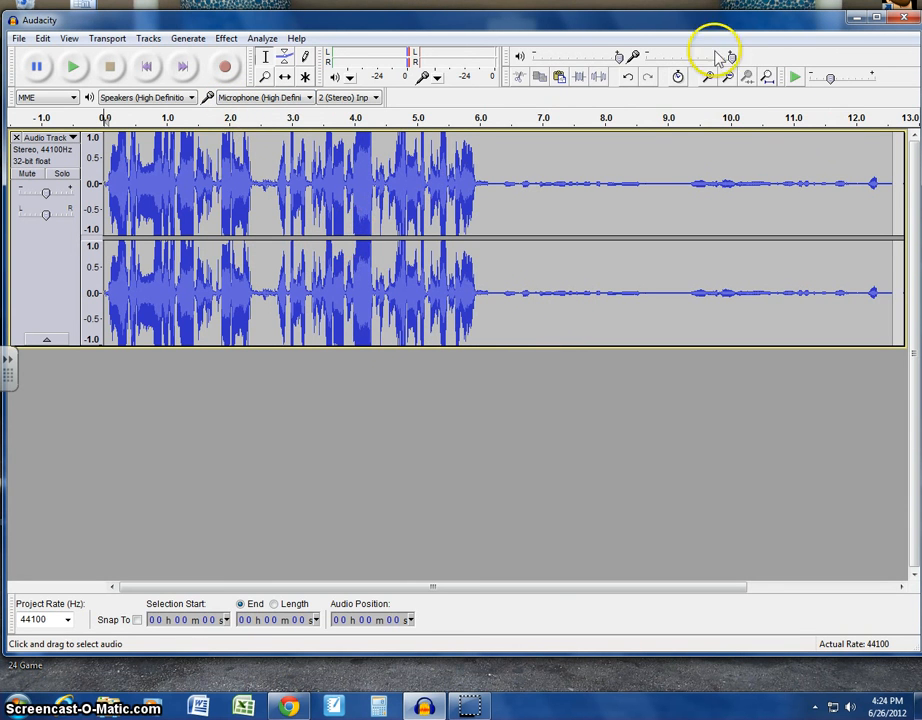
Close Audacity without saving the project changes.
{"action": "left_click", "coordinate": [904, 19]}
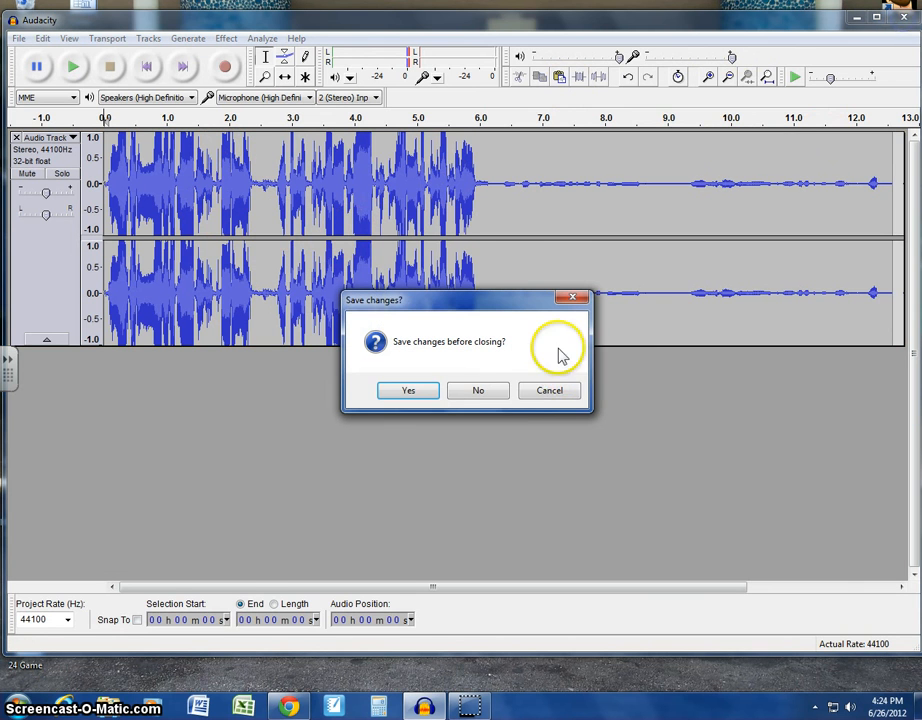
{"action": "left_click", "coordinate": [480, 391]}
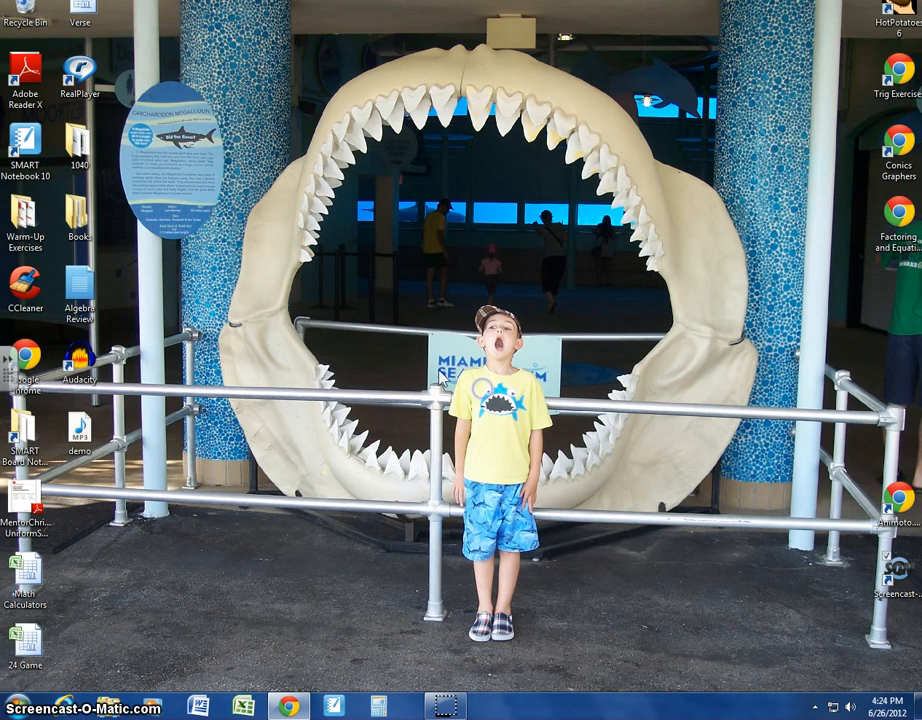
Play the exported demo MP3 from the desktop briefly, and stop and close the media player.
{"action": "double_click", "coordinate": [84, 435]}
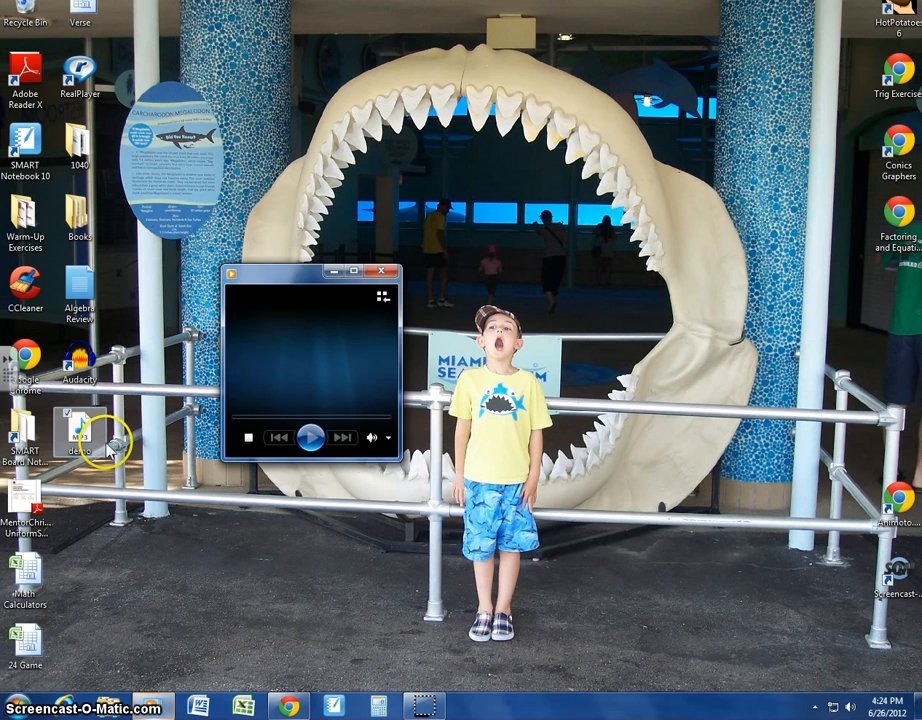
{"action": "left_click", "coordinate": [247, 438]}
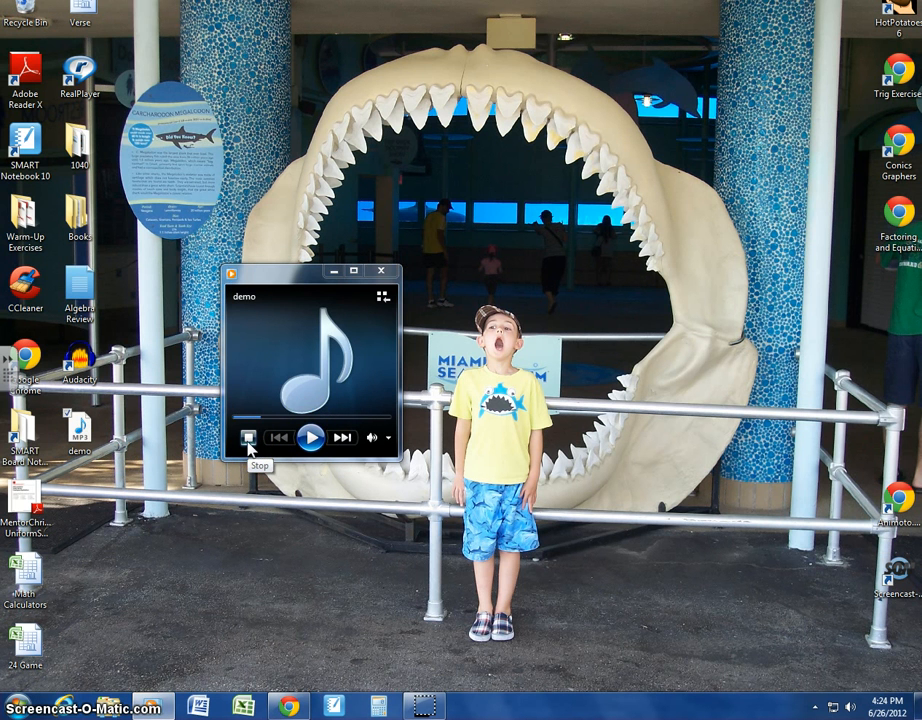
{"action": "left_click", "coordinate": [381, 272]}
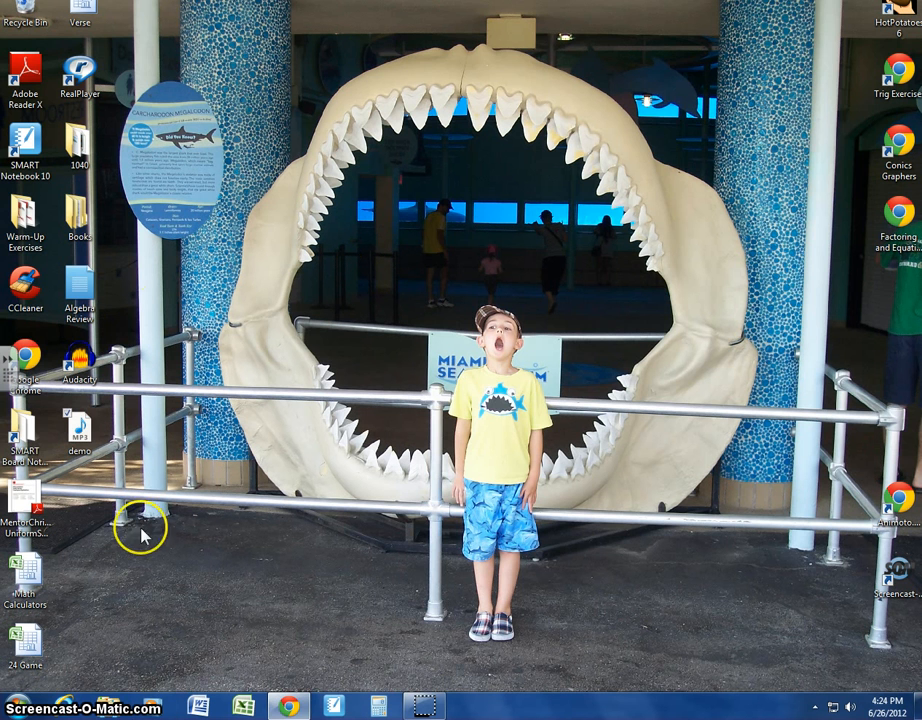